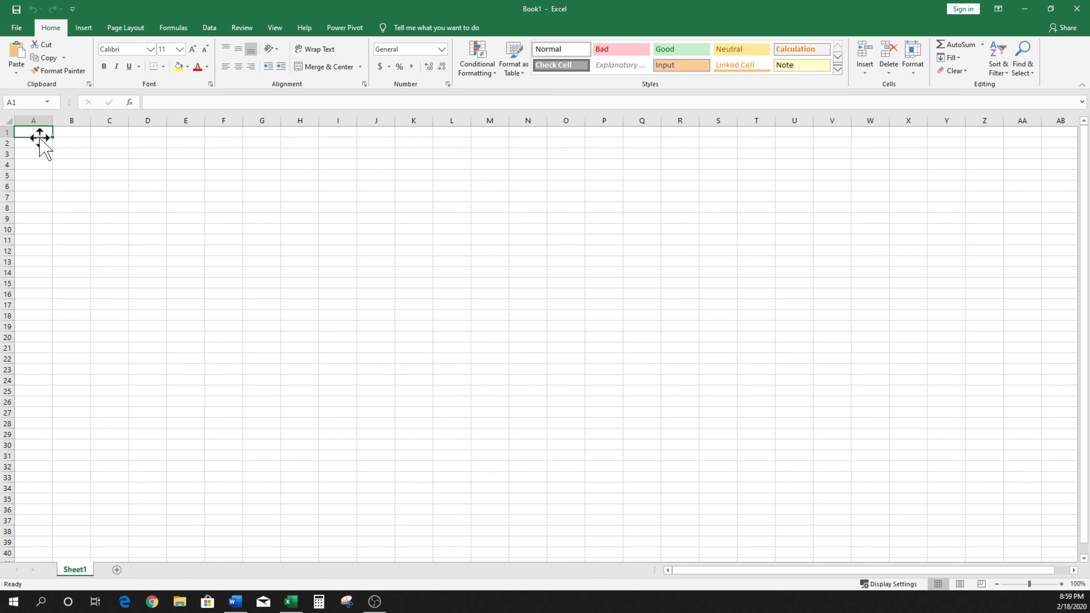
- Enter the numbers 1 through 5 in cells A1 to A5
double_click(42, 133)
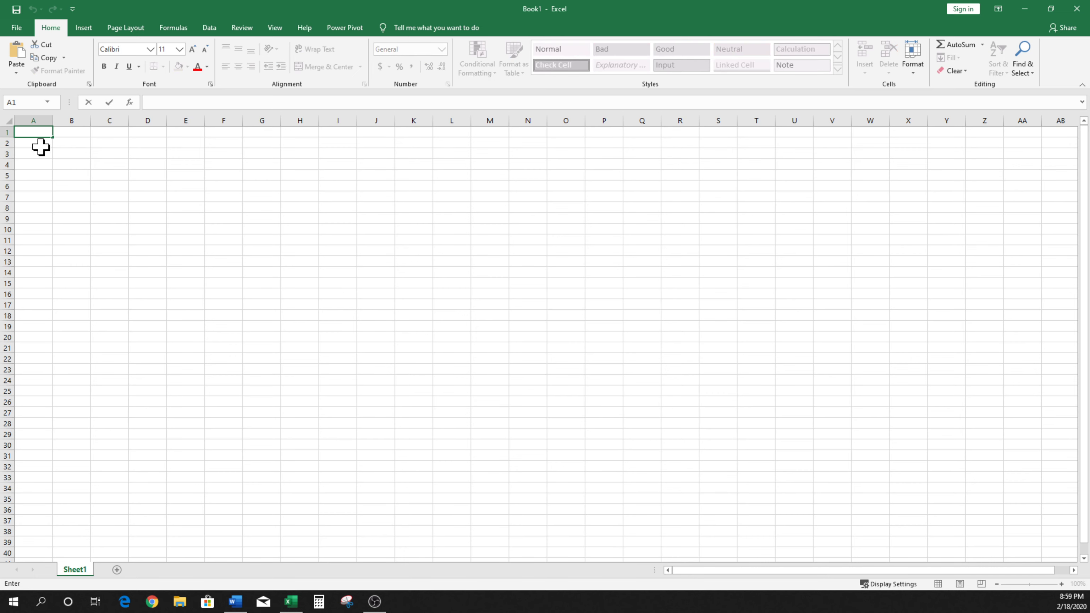
key(Escape)
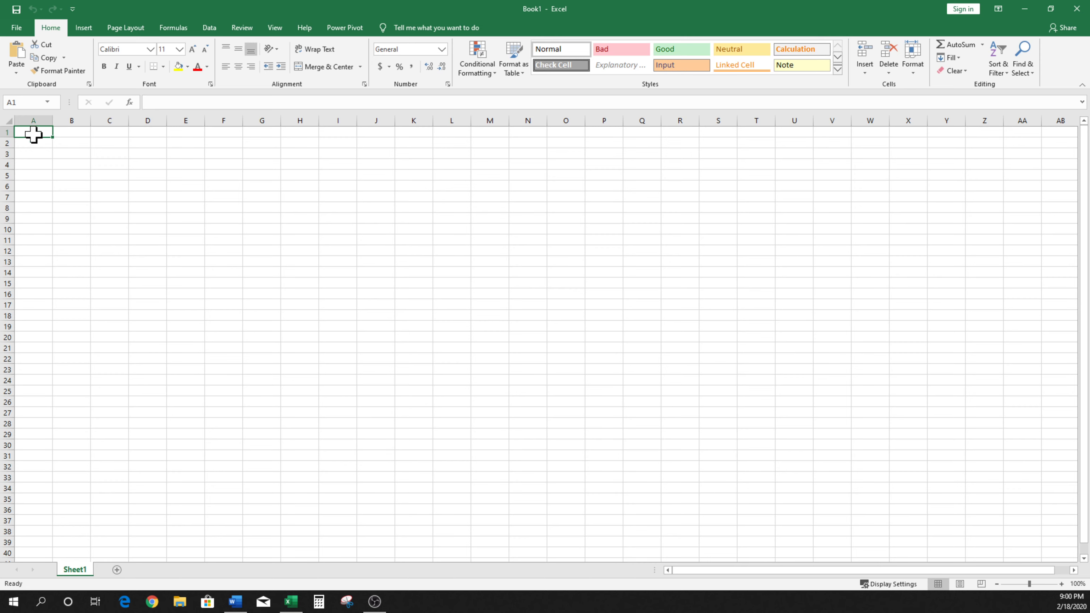
double_click(35, 133)
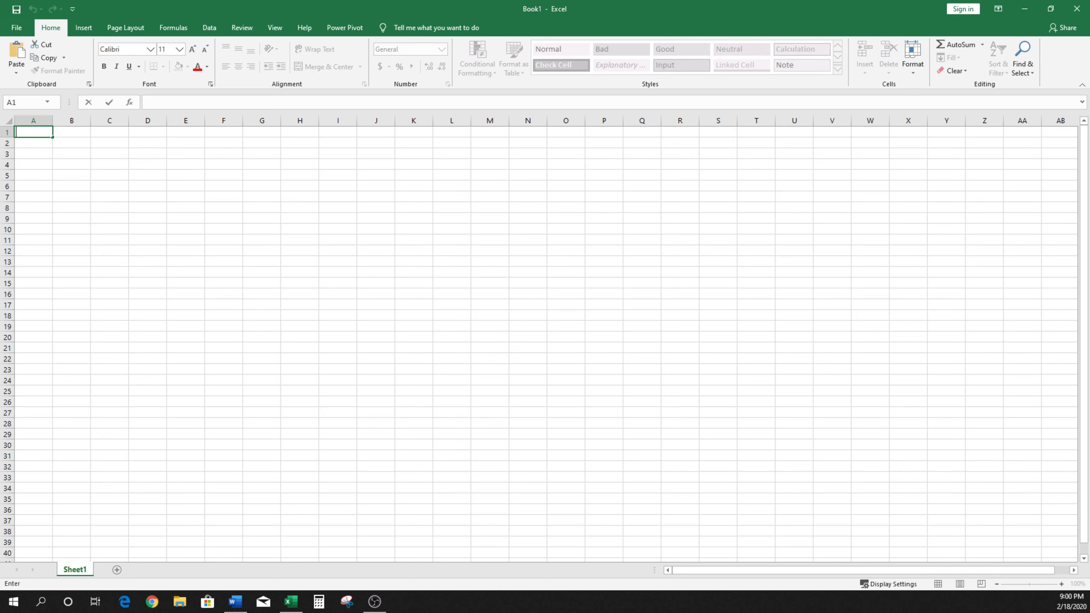
text(1)
key(Return)
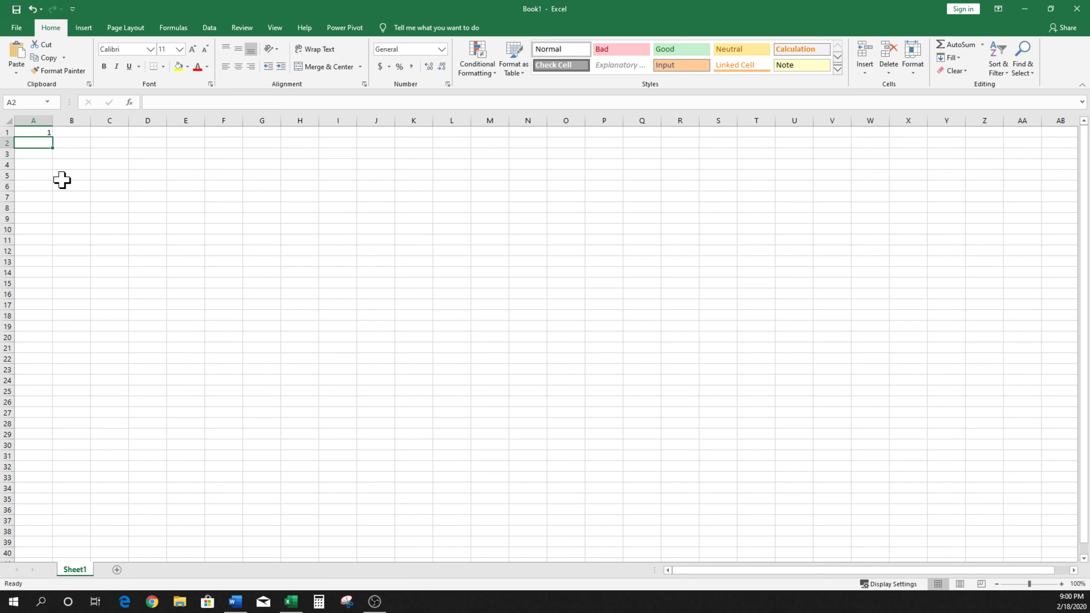
double_click(39, 144)
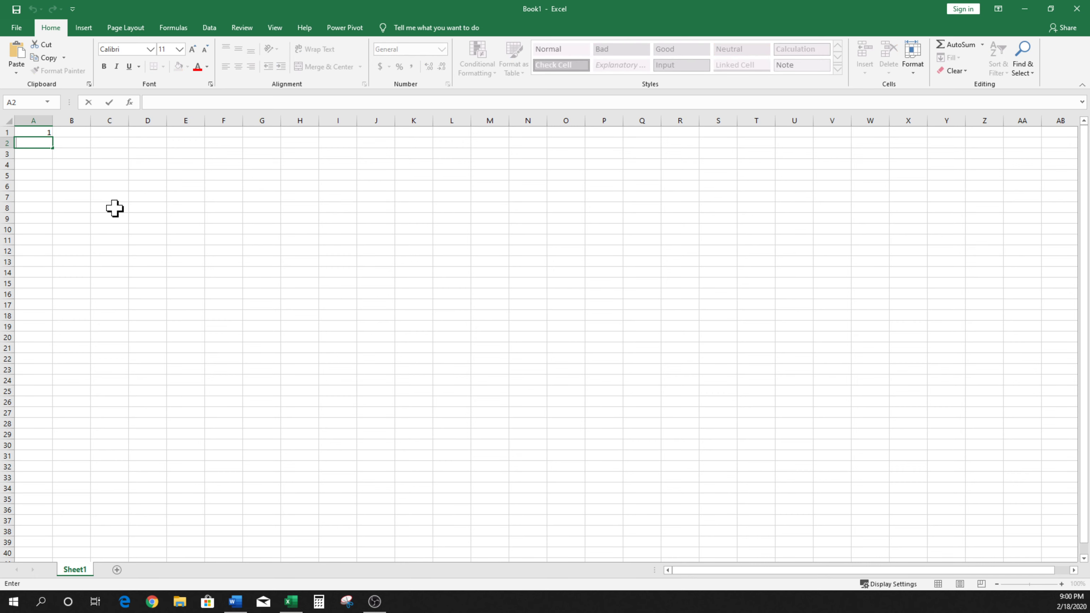
text(2)
key(Return)
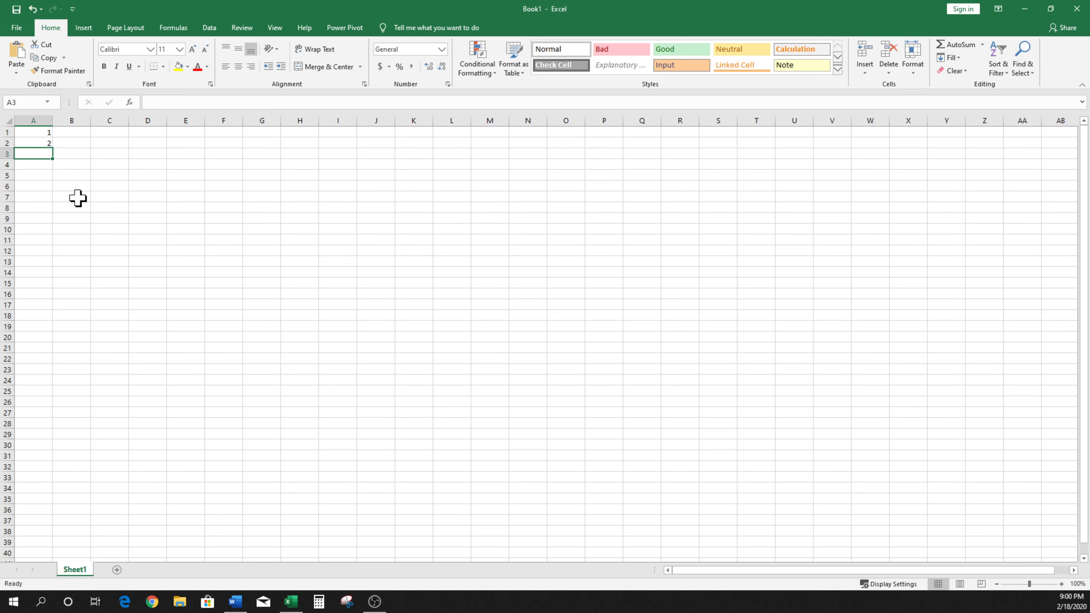
text(3)
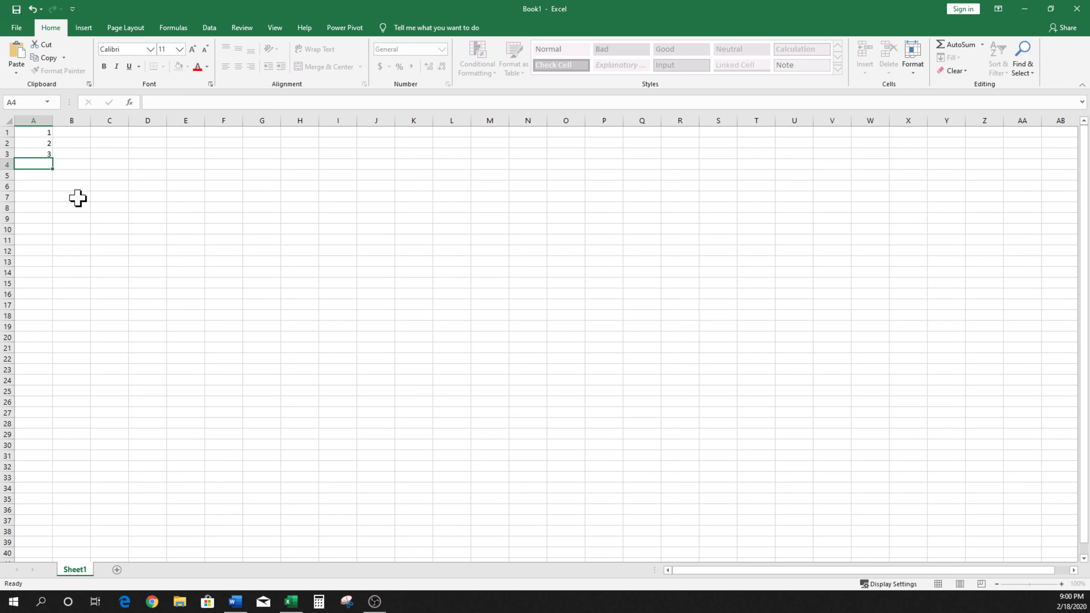
key(Return)
text(4)
key(Return)
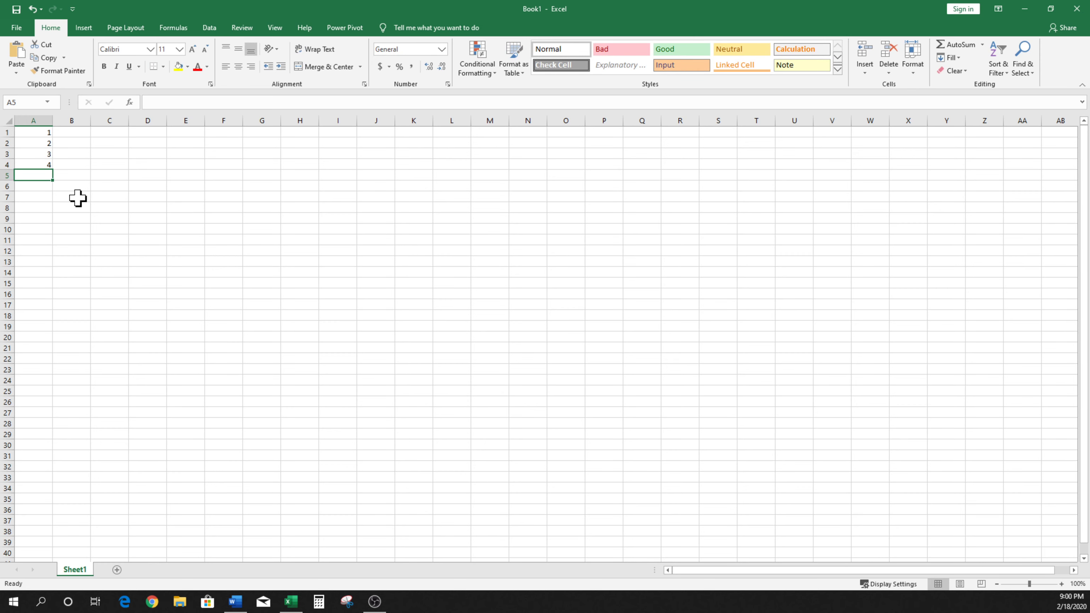
text(5)
key(Return)
- Enter 6 through 10 in A6 to A10, correcting the mistyped 7+ in A7
text(6)
key(Return)
text(7+)
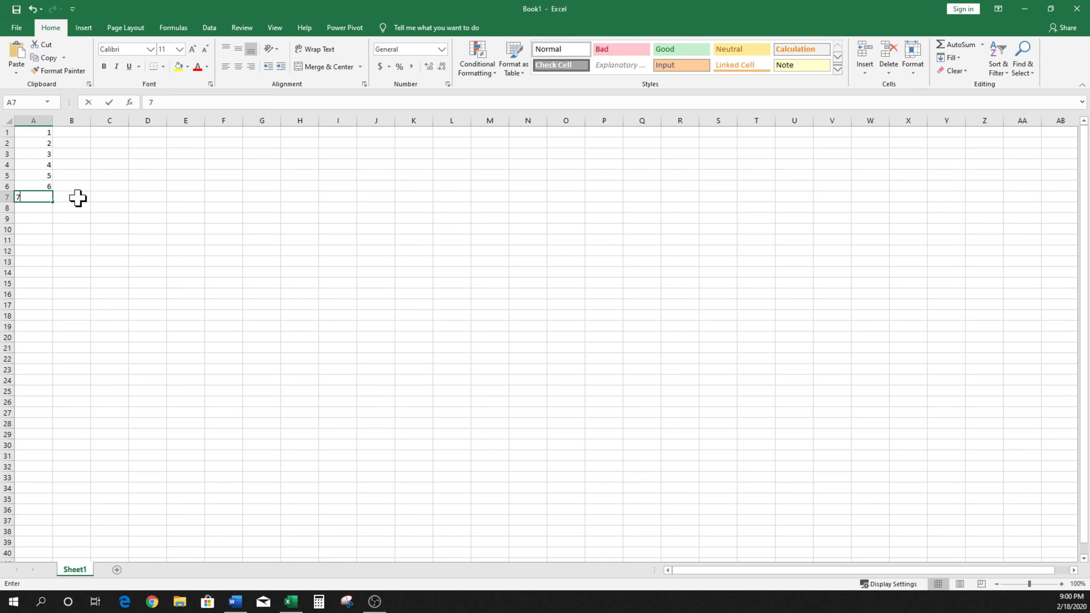
key(Return)
key(Up)
text(7)
key(Return)
text(8)
key(Return)
text(9)
key(Return)
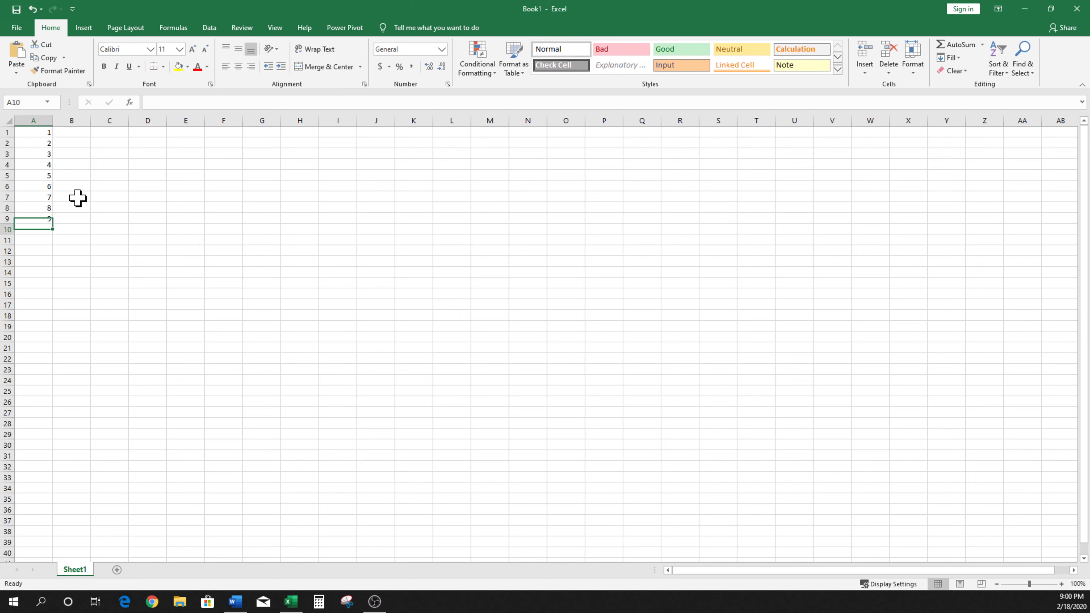
text(10)
key(Return)
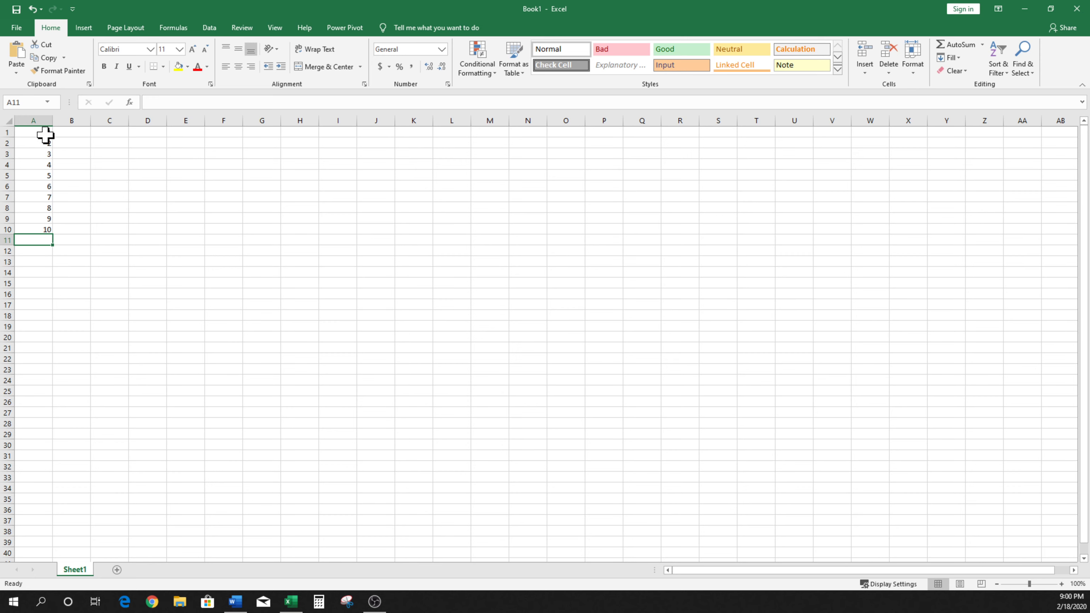
drag(42, 133, 47, 232)
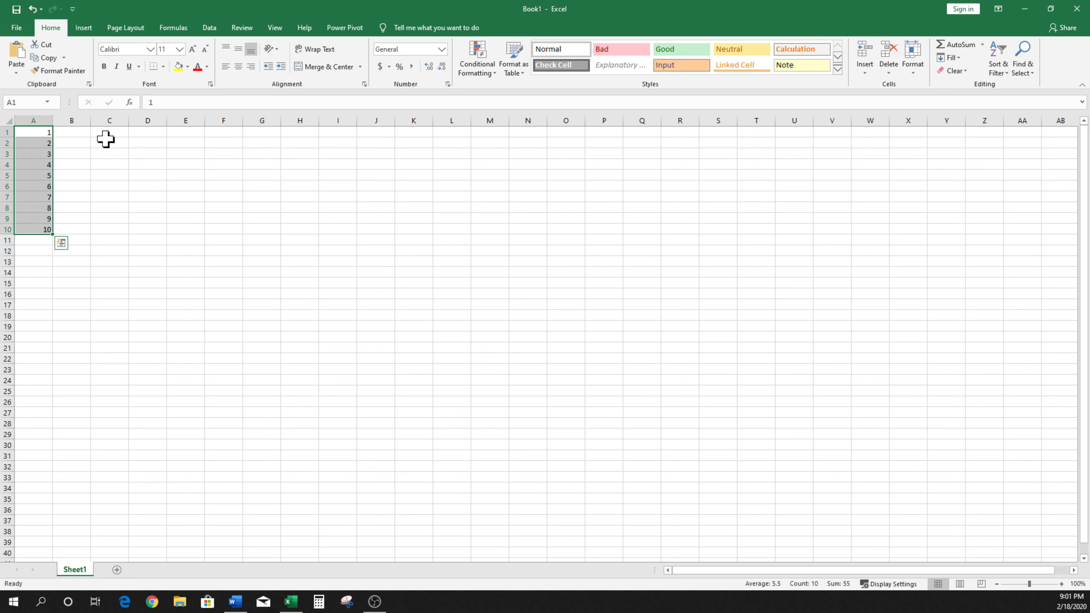
click(71, 135)
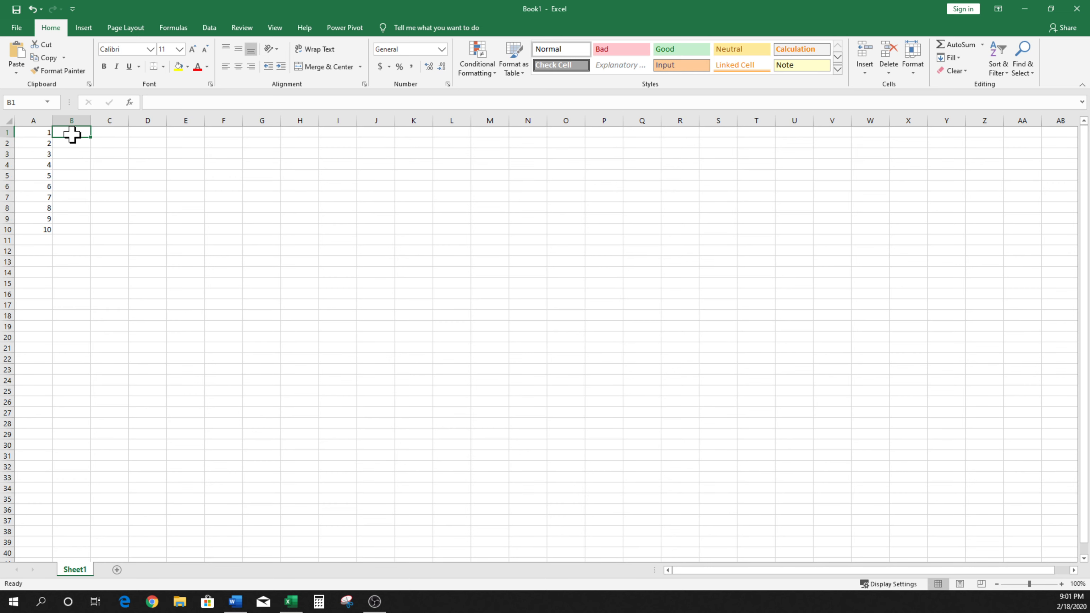
text(ab)
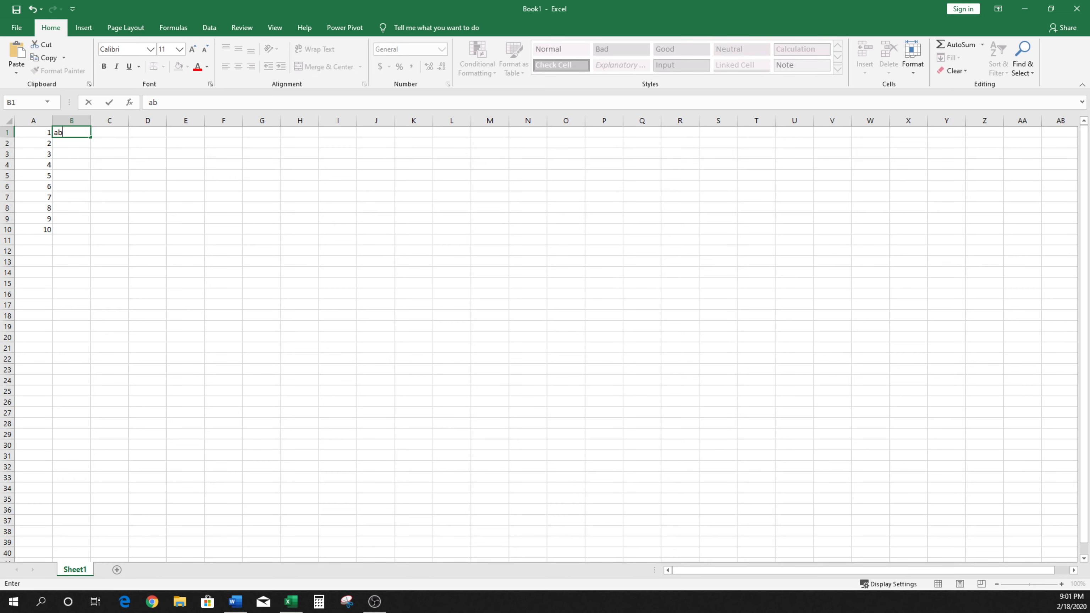
key(Return)
text(b)
key(Return)
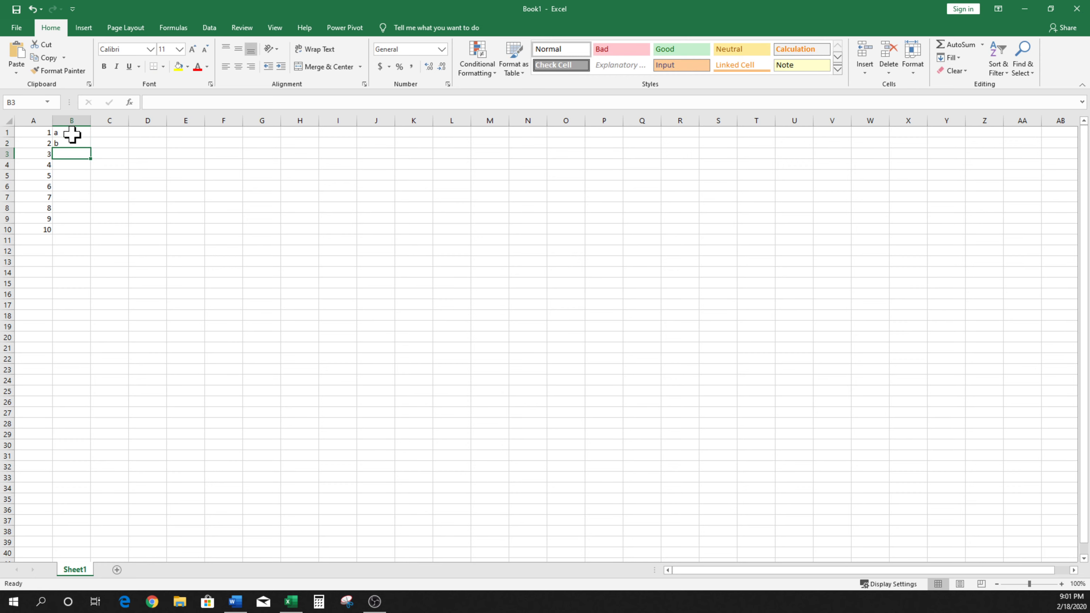
text(c)
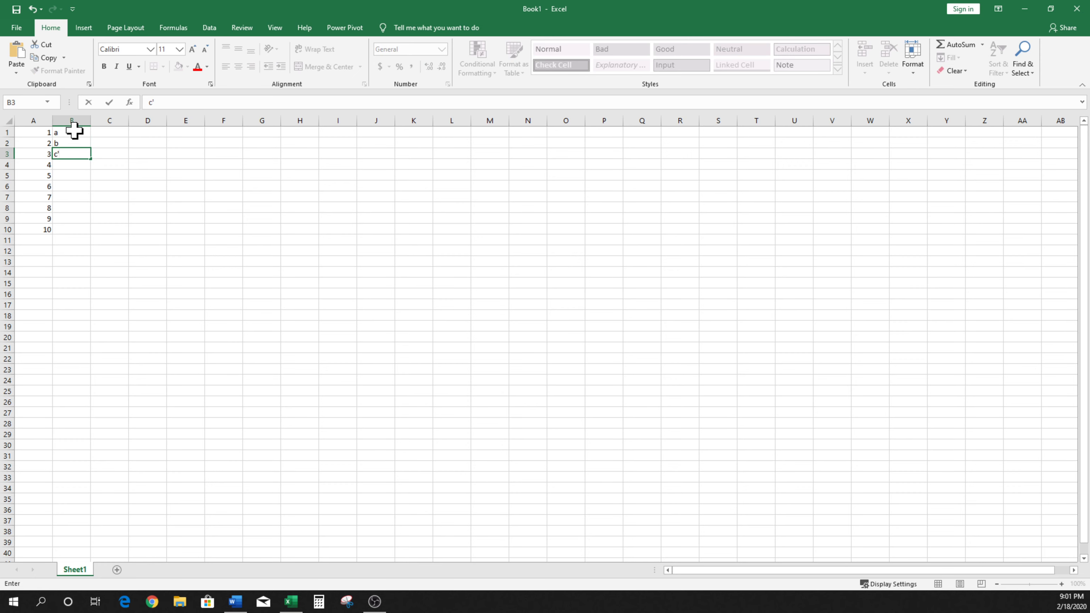
key(Return)
drag(72, 133, 80, 151)
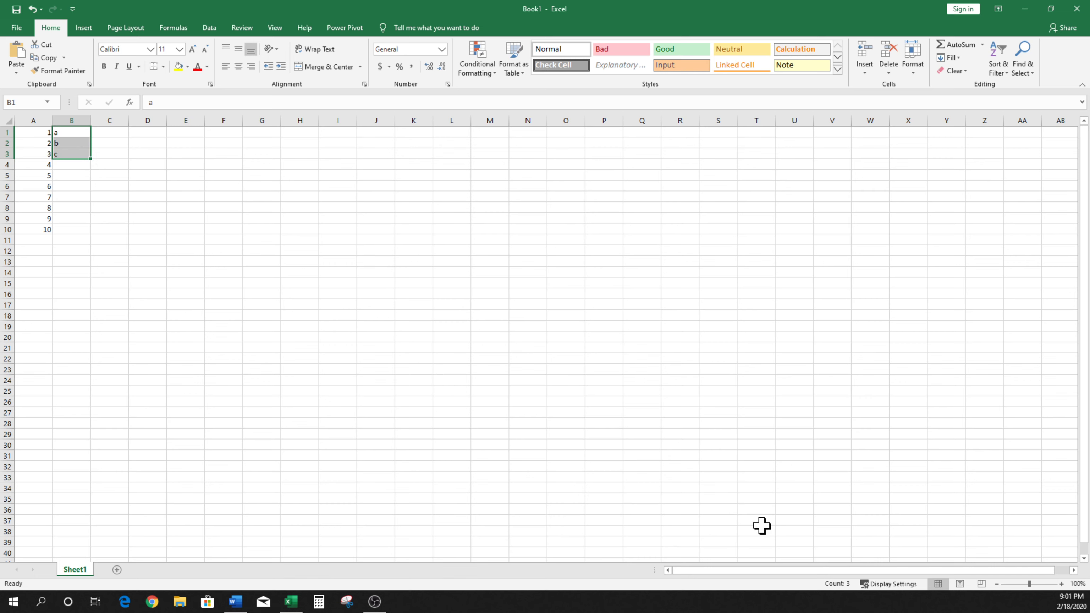
key(Delete)
click(43, 240)
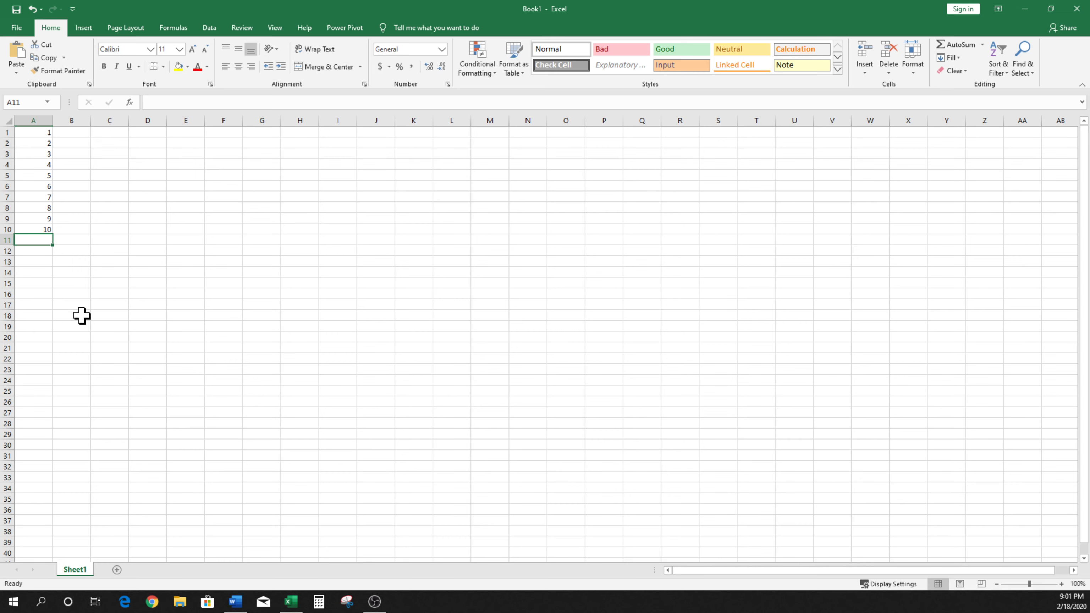
- Put =SUM(A1:A10) in A11 to show 55, then check it against the selected range
click(150, 102)
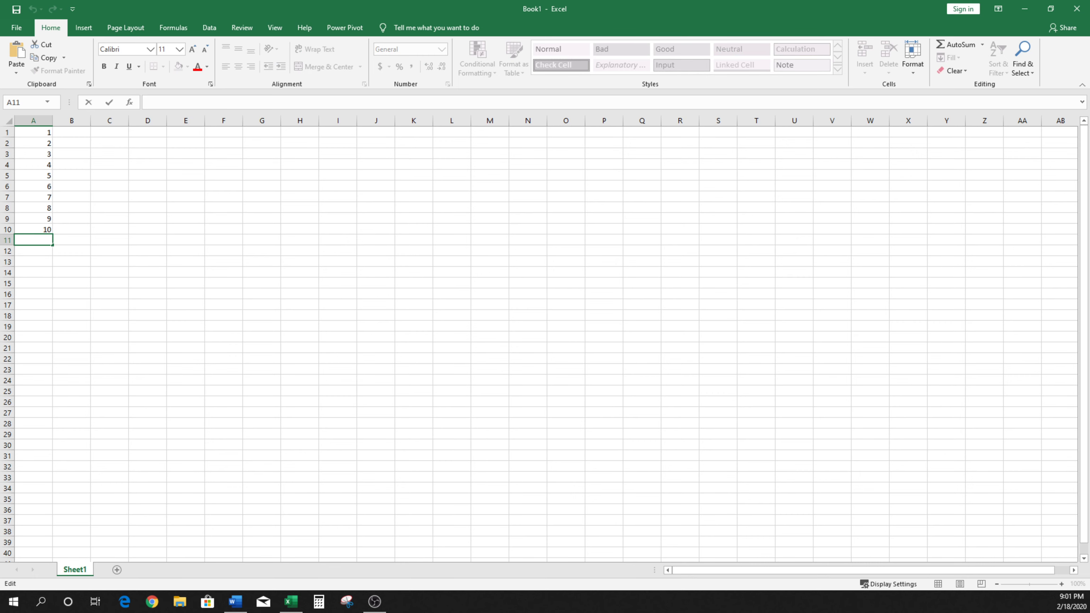
text(=SUM()
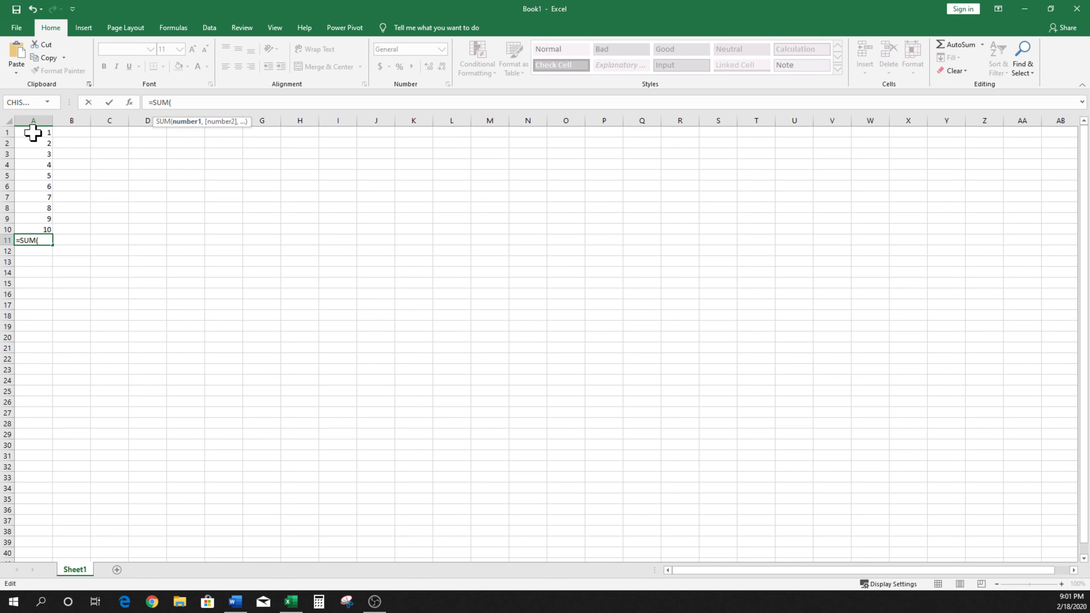
drag(33, 133, 43, 228)
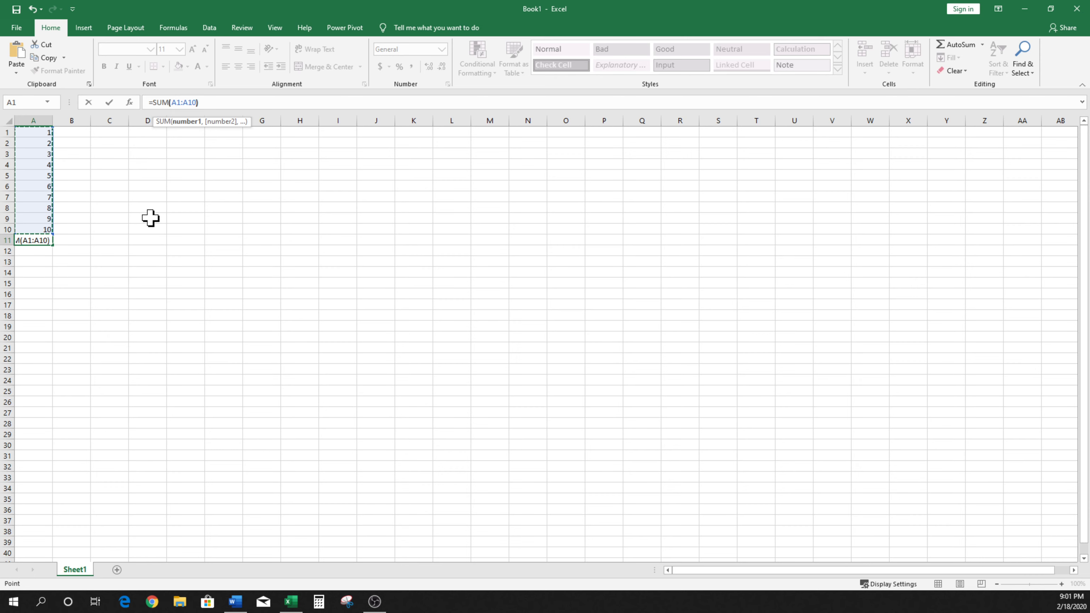
text())
key(Return)
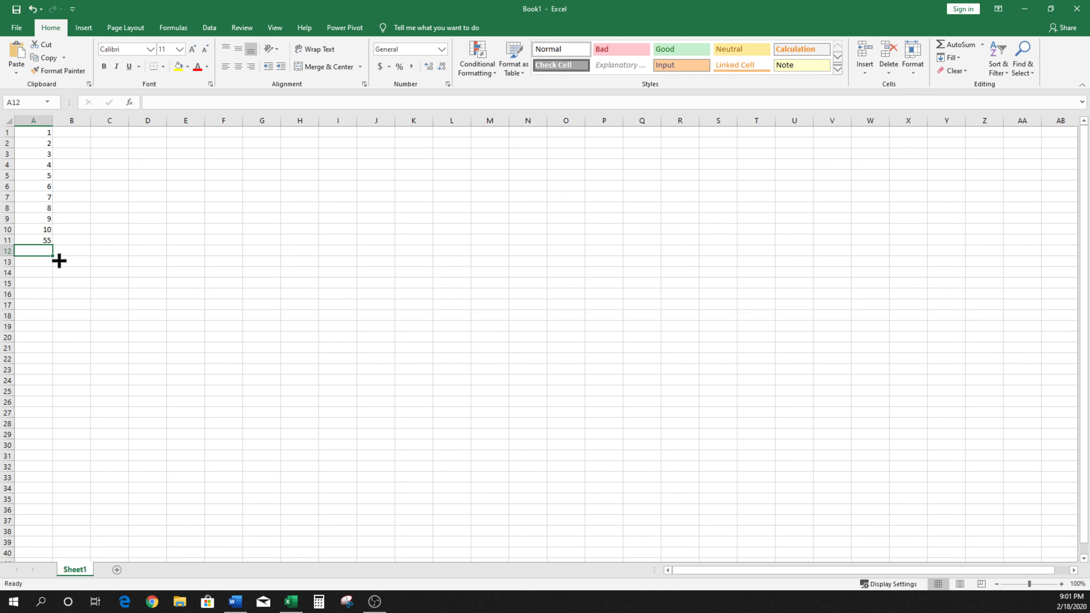
click(39, 242)
drag(33, 134, 46, 224)
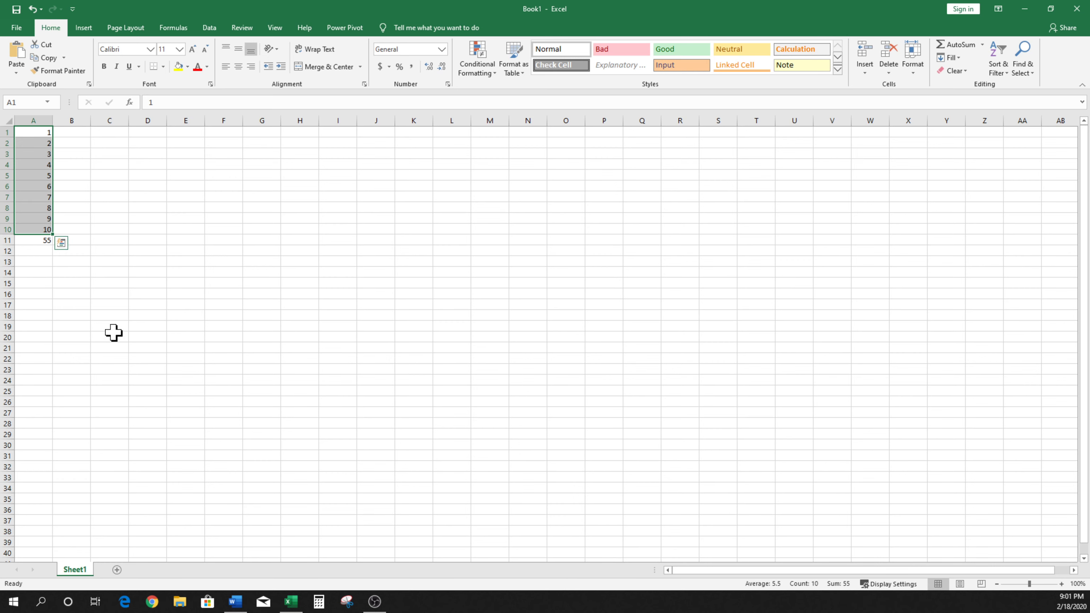
- Label B1 to B6 Bills, Food, Entertainment, Bills, Food, Entertainment, using AutoComplete
click(114, 331)
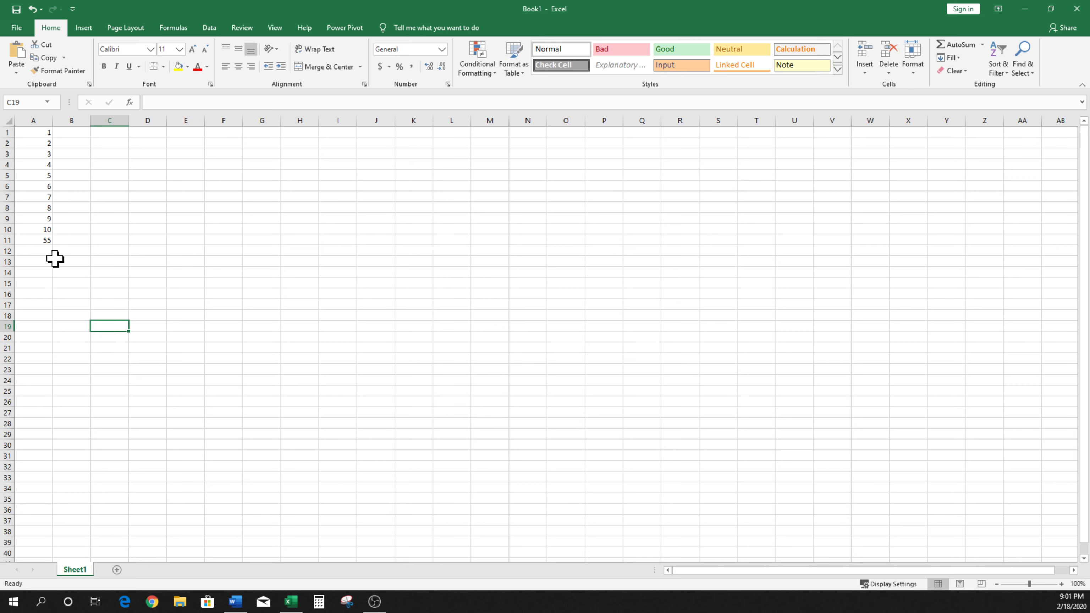
click(74, 133)
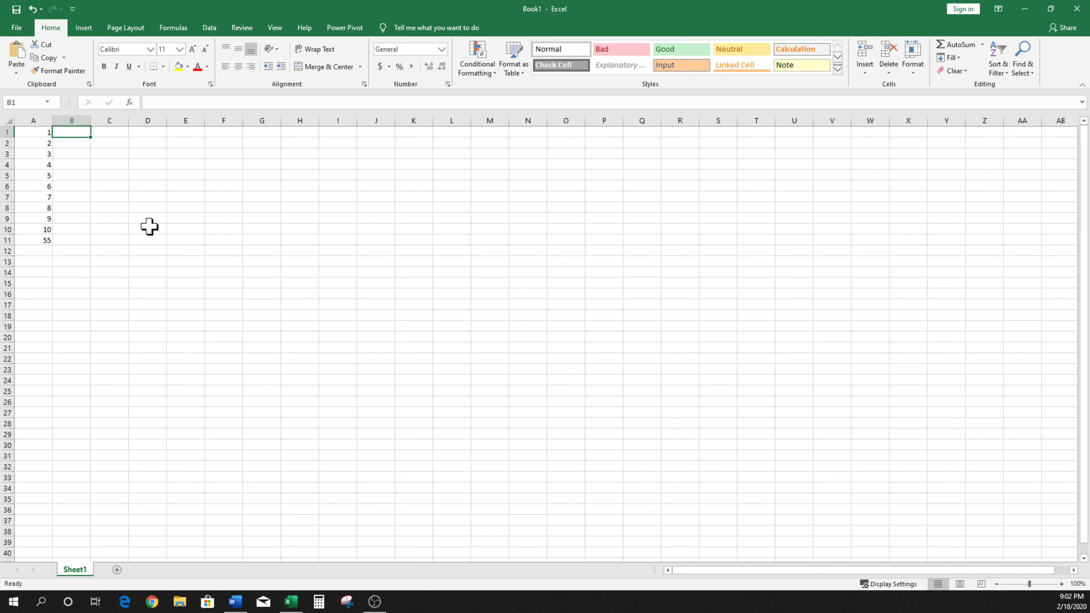
text(Bills)
key(Return)
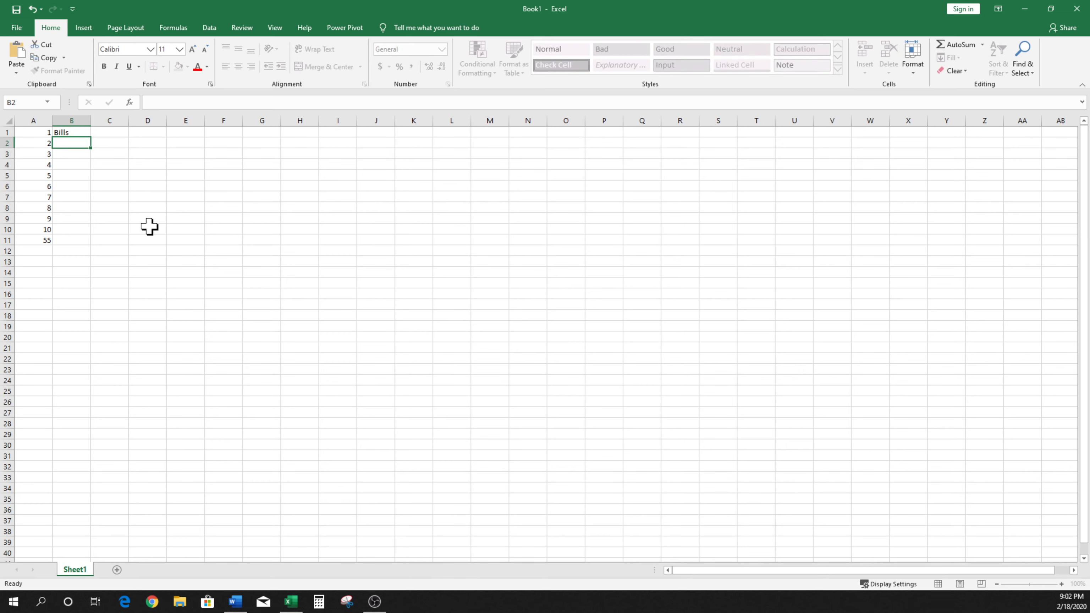
text(Food)
key(Return)
text(Ent)
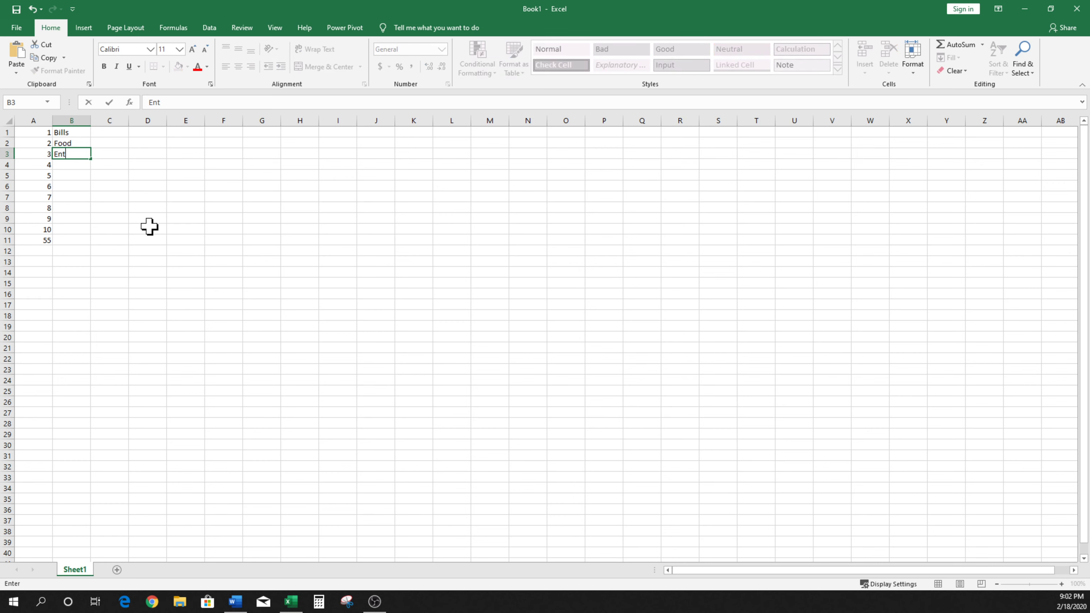
text(ertainment)
key(Return)
text(Bills)
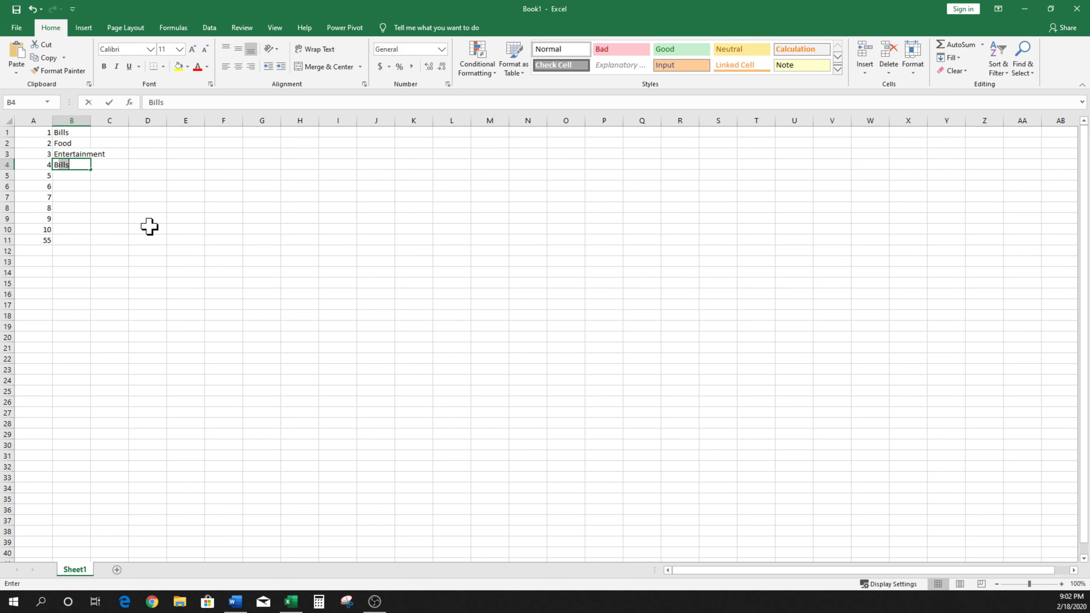
key(Return)
text(Food)
key(Return)
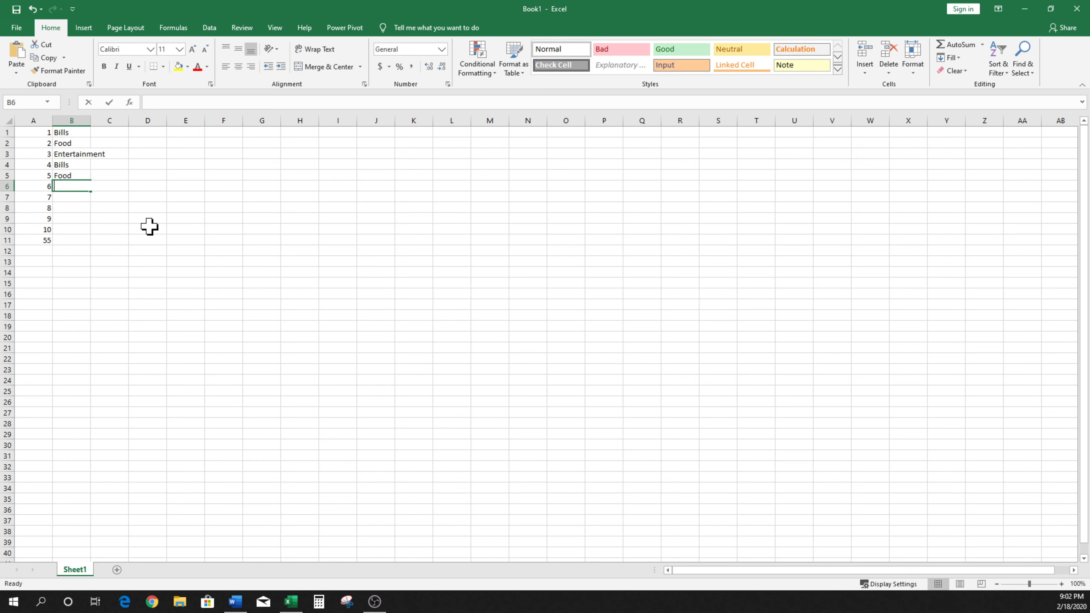
text(Entertainment)
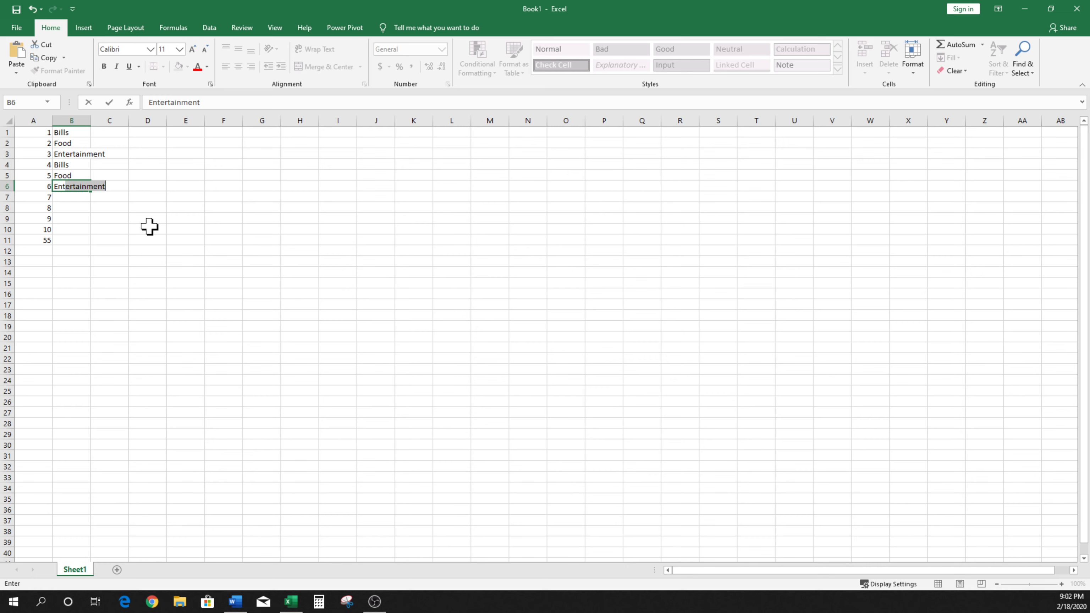
key(Return)
- Label B7 to B10 Bills, Food, Entertainment and Bills
text(Bills)
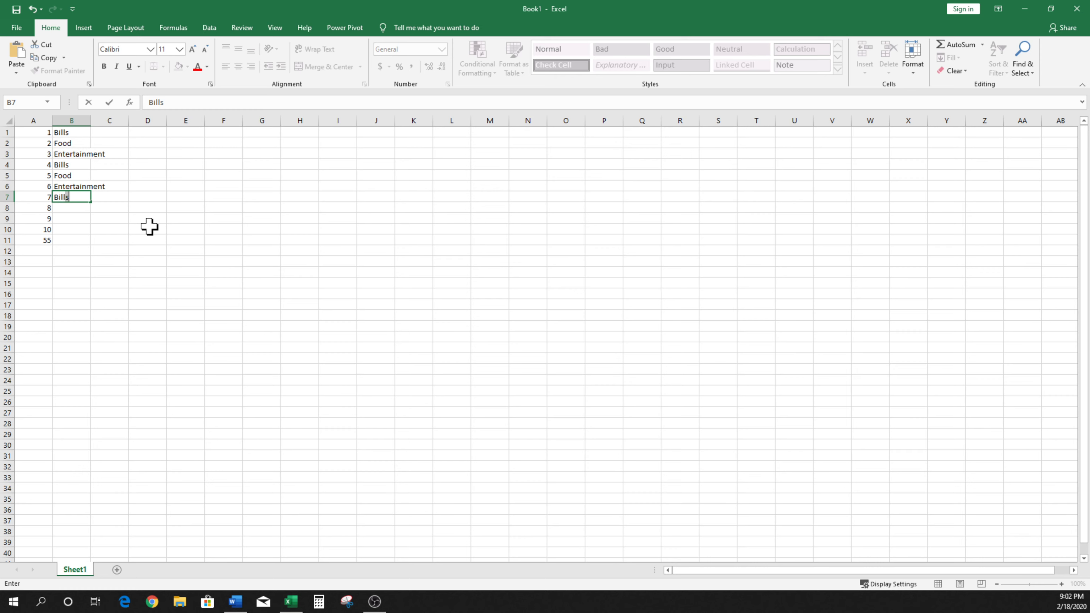
key(Return)
text(Food)
key(Return)
text(Entertainment)
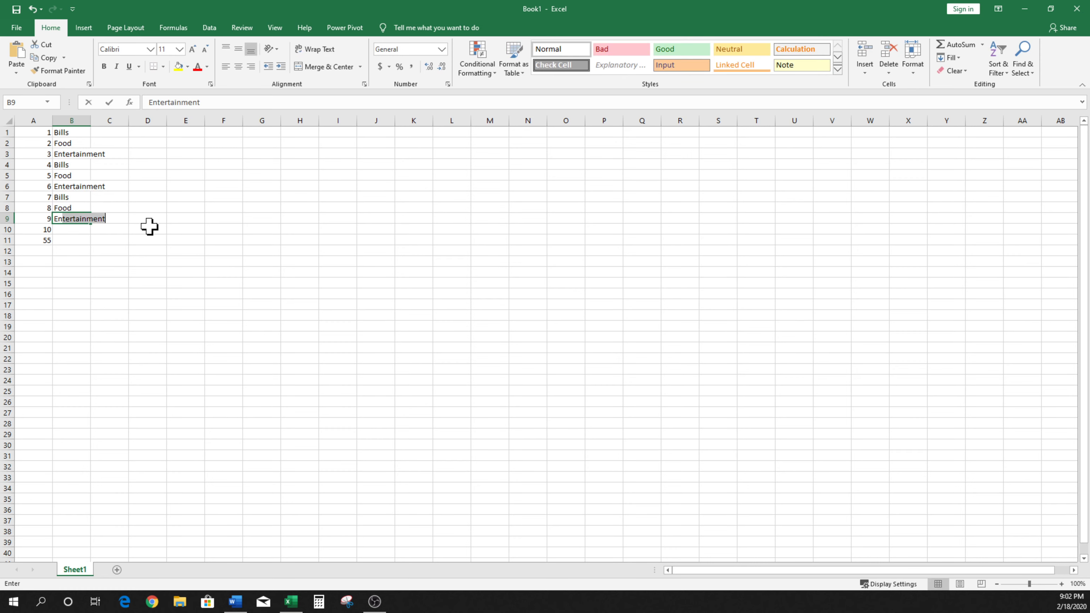
key(Return)
text(Bills)
key(Return)
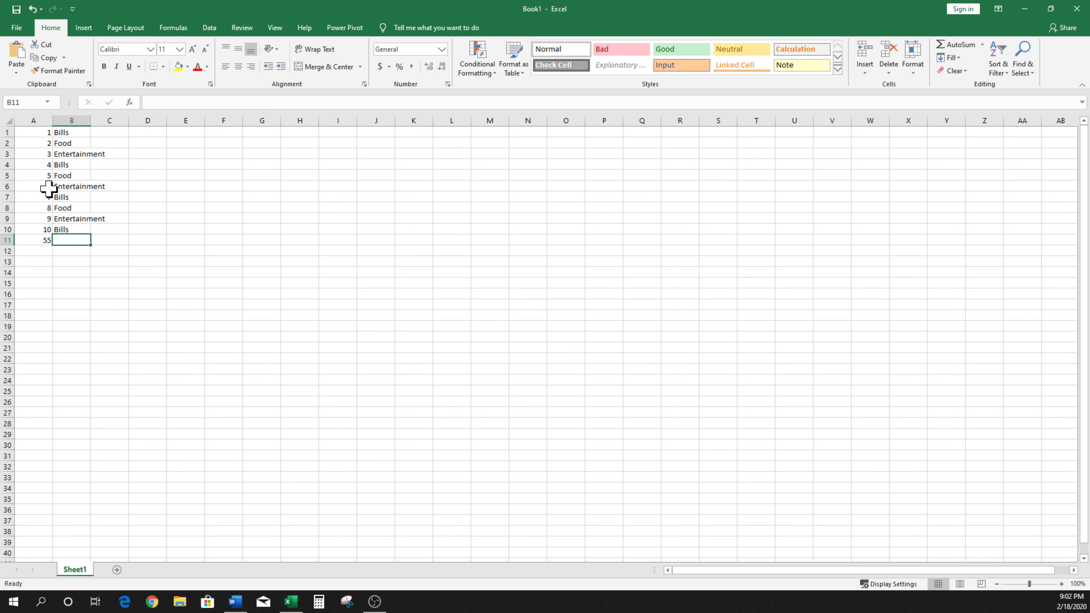
- Fill cells A1, A4, A7 and A10 red
click(188, 67)
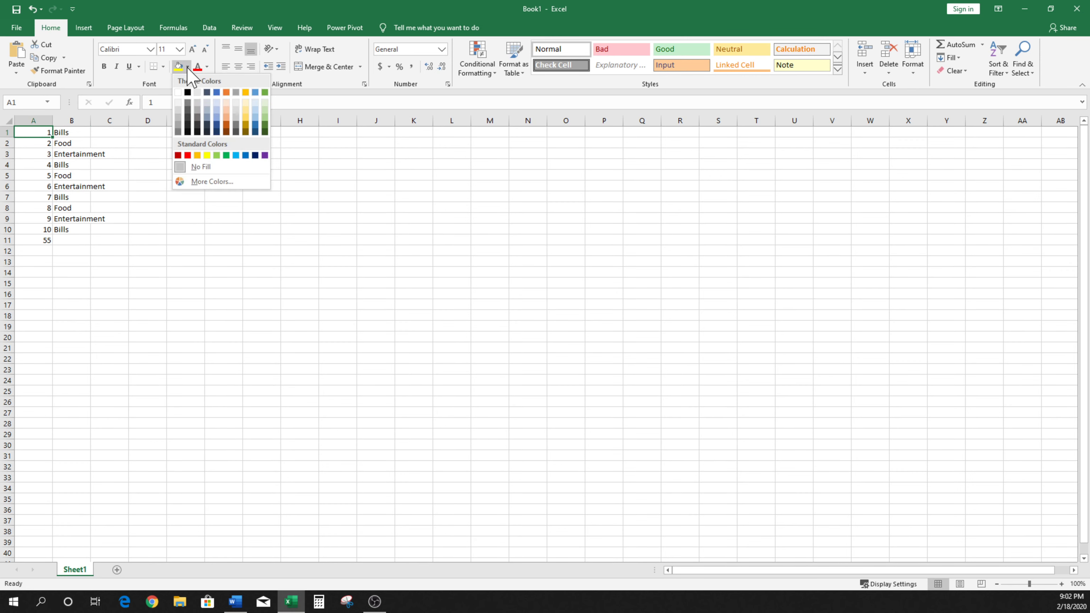
click(187, 155)
click(33, 164)
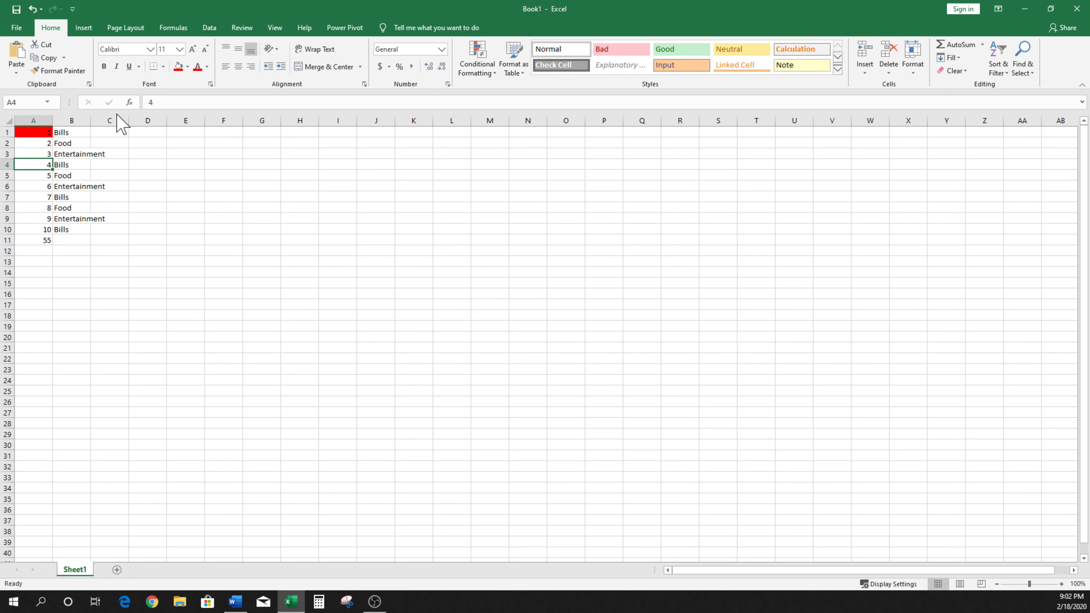
click(37, 132)
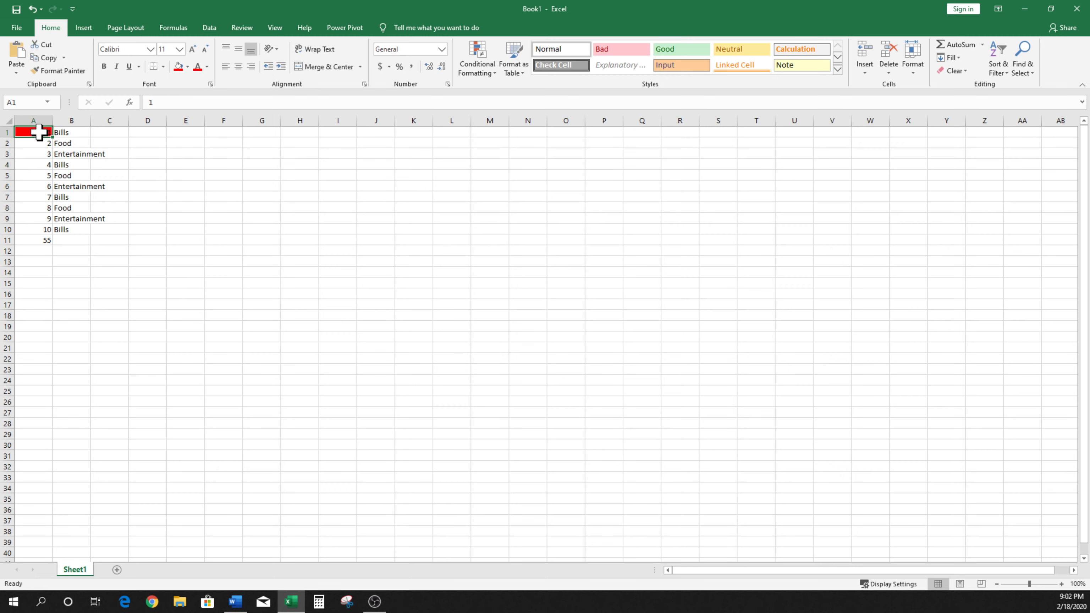
click(37, 165)
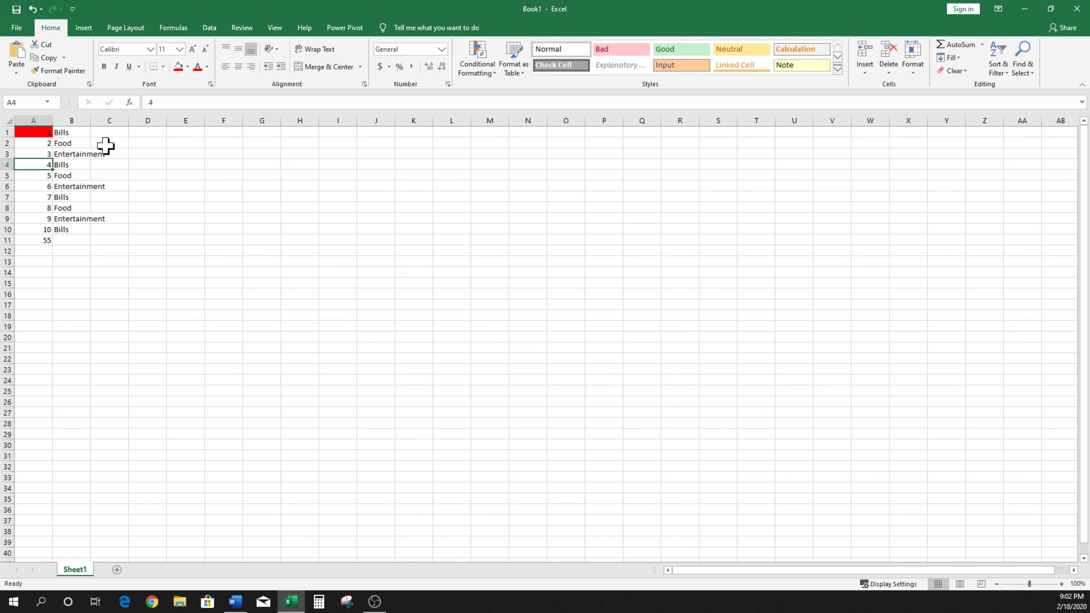
click(179, 66)
click(35, 197)
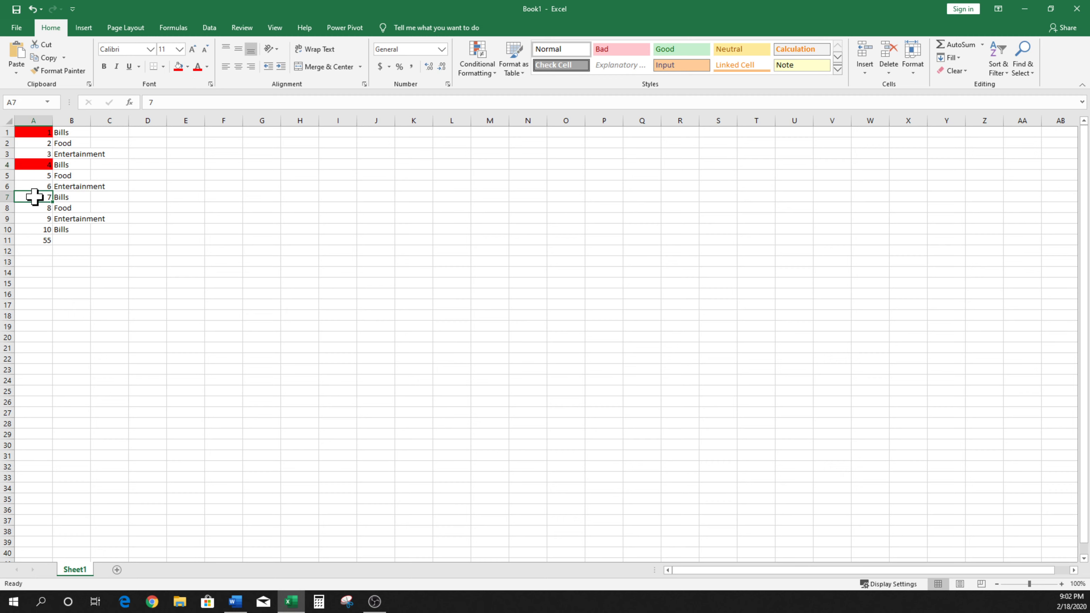
click(188, 67)
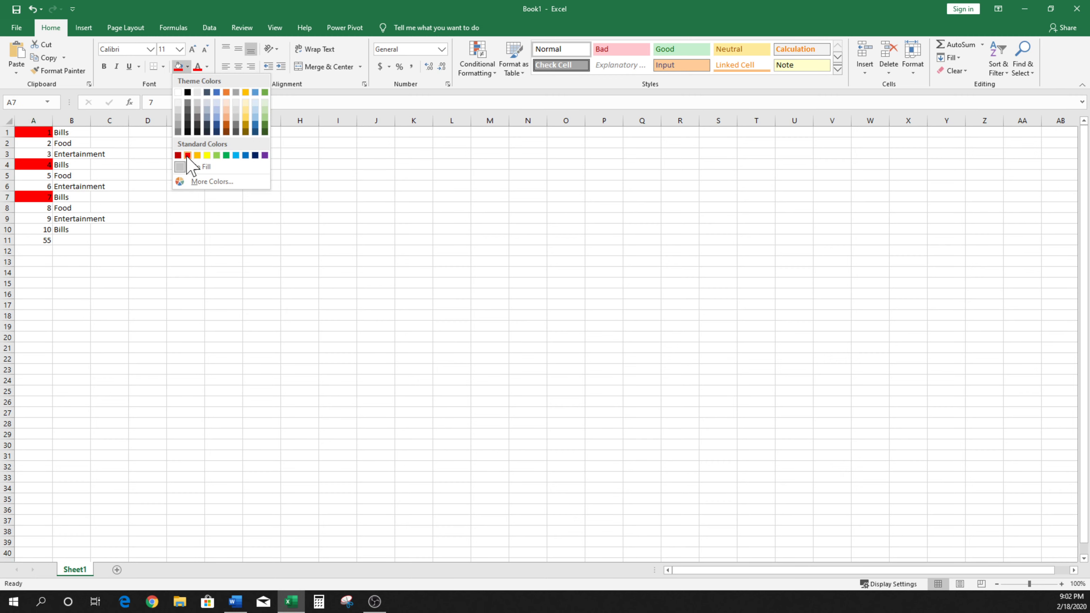
click(186, 152)
click(35, 229)
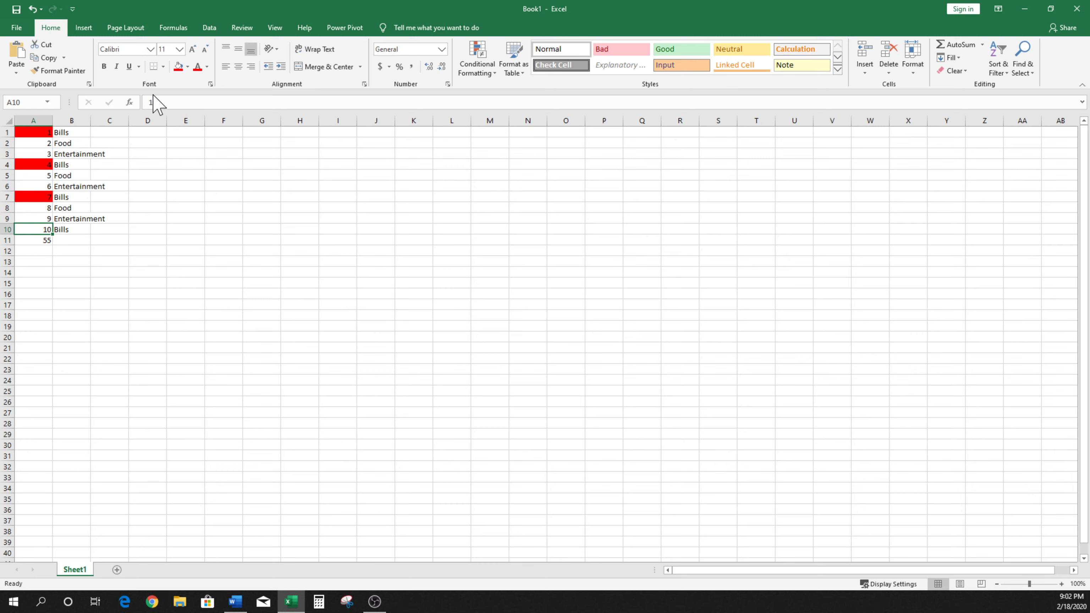
click(179, 65)
click(35, 143)
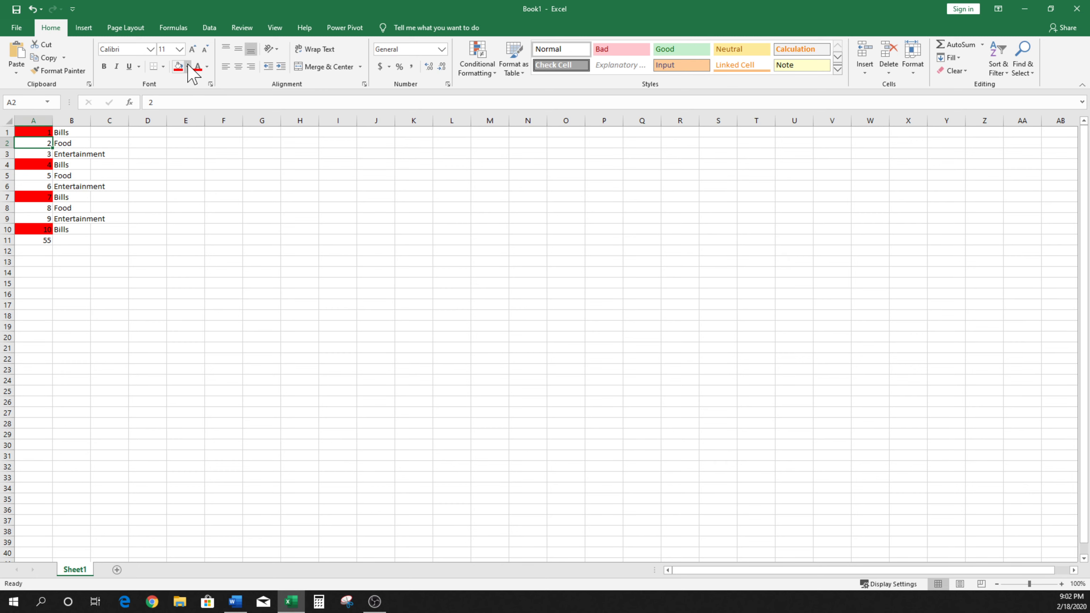
- Fill the Food numbers in A2, A5 and A8 green
click(188, 66)
click(226, 155)
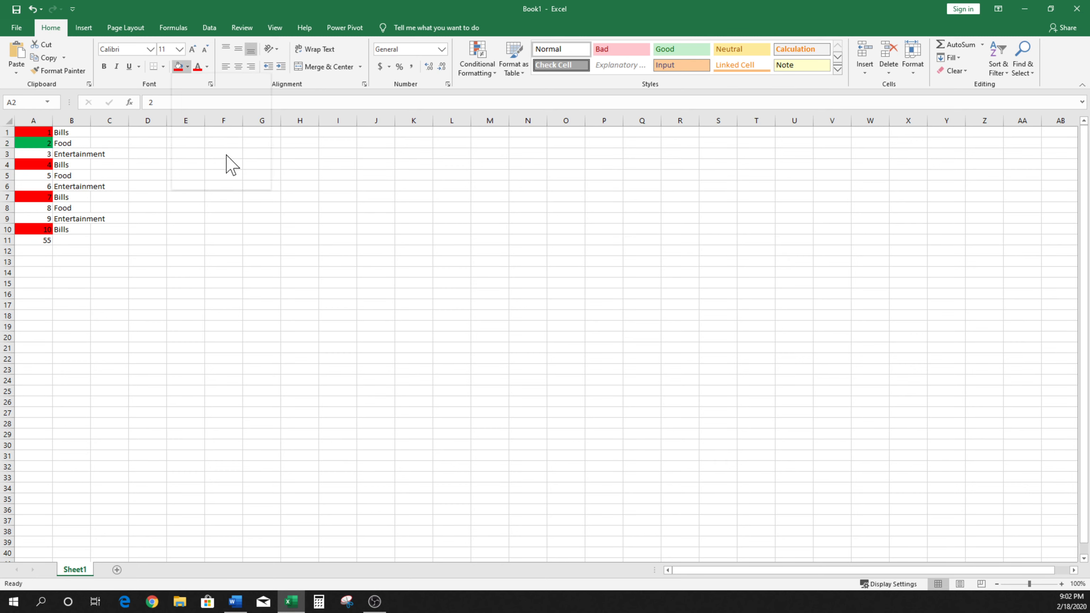
click(32, 175)
click(178, 65)
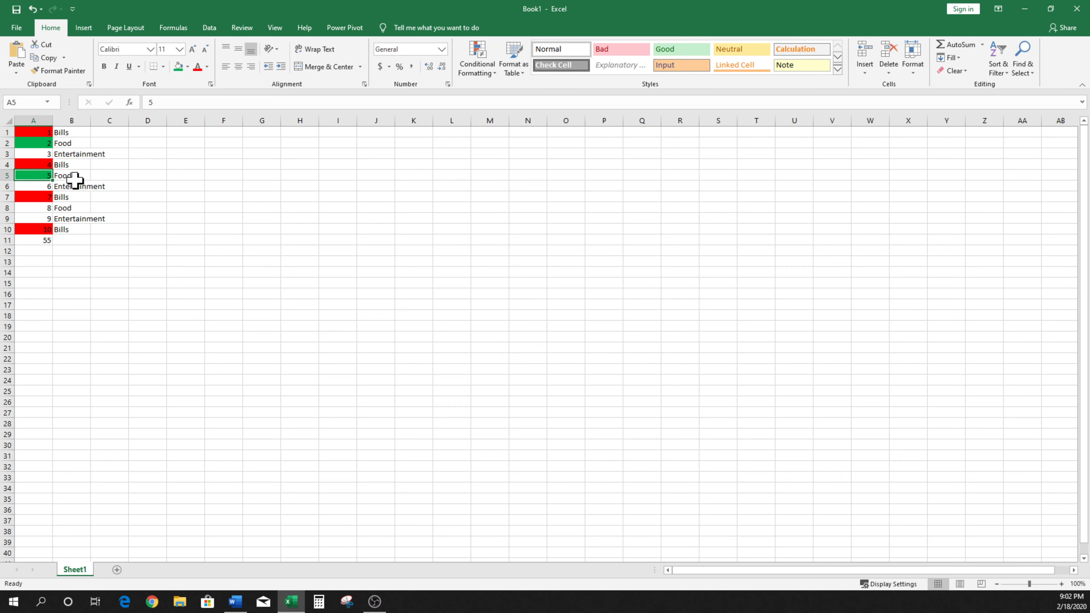
click(27, 210)
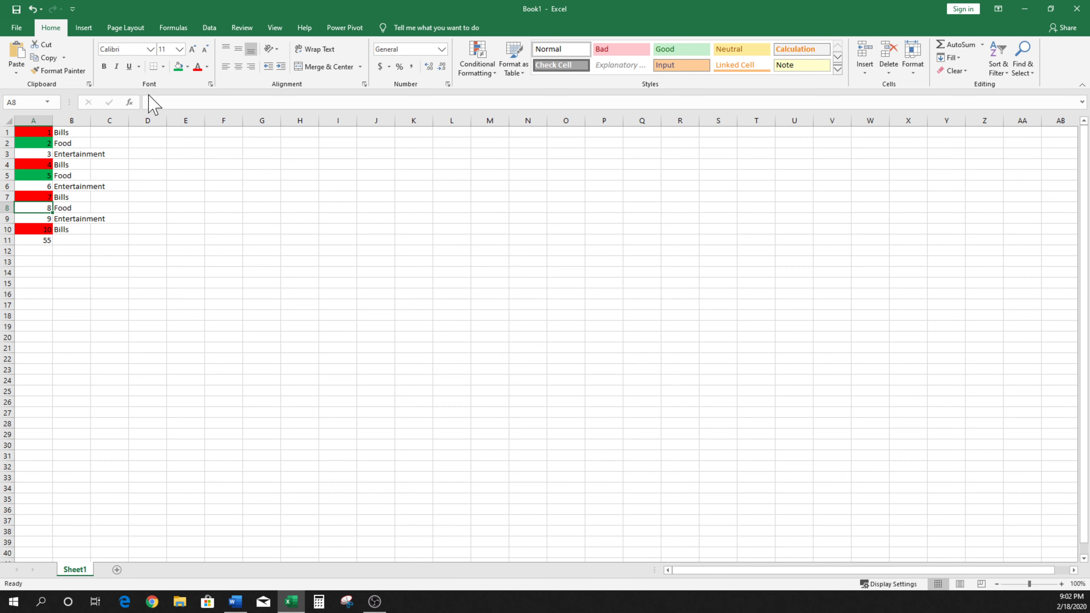
click(178, 67)
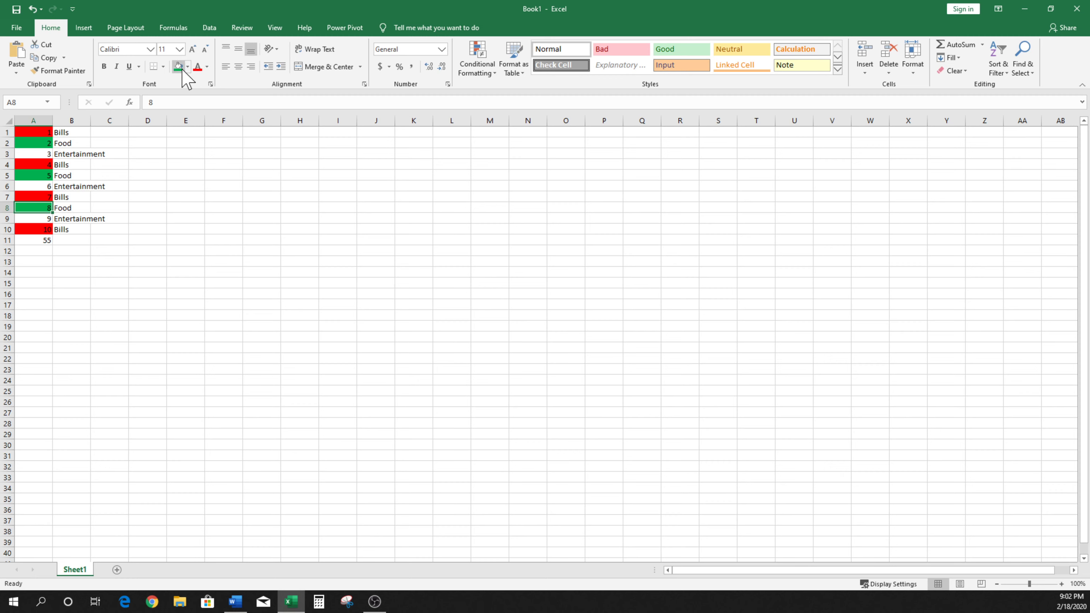
- Fill the Entertainment numbers in A3, A6 and A9 yellow
click(30, 154)
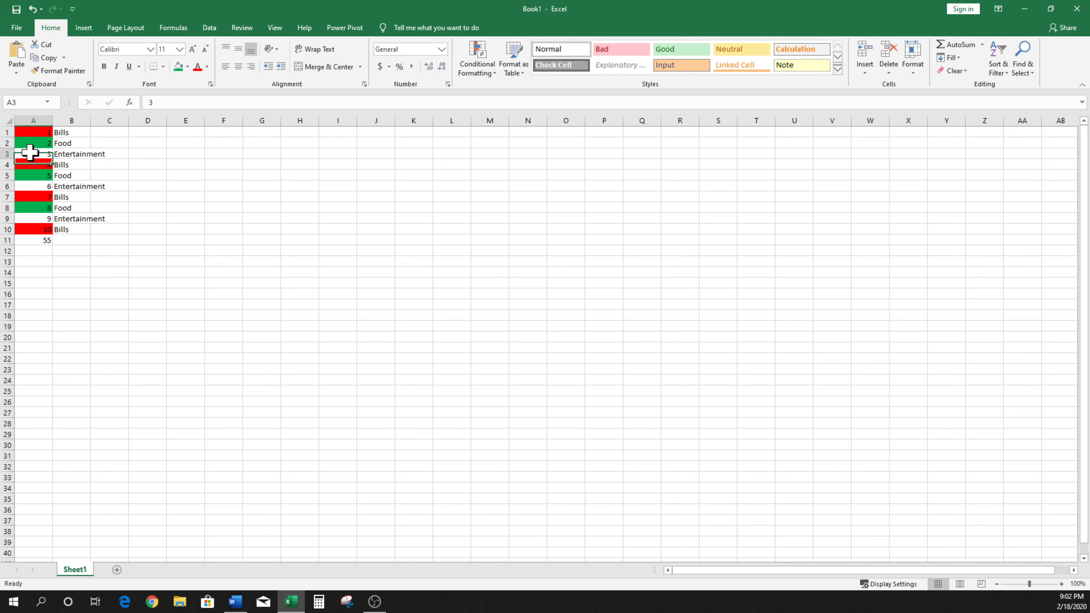
click(187, 66)
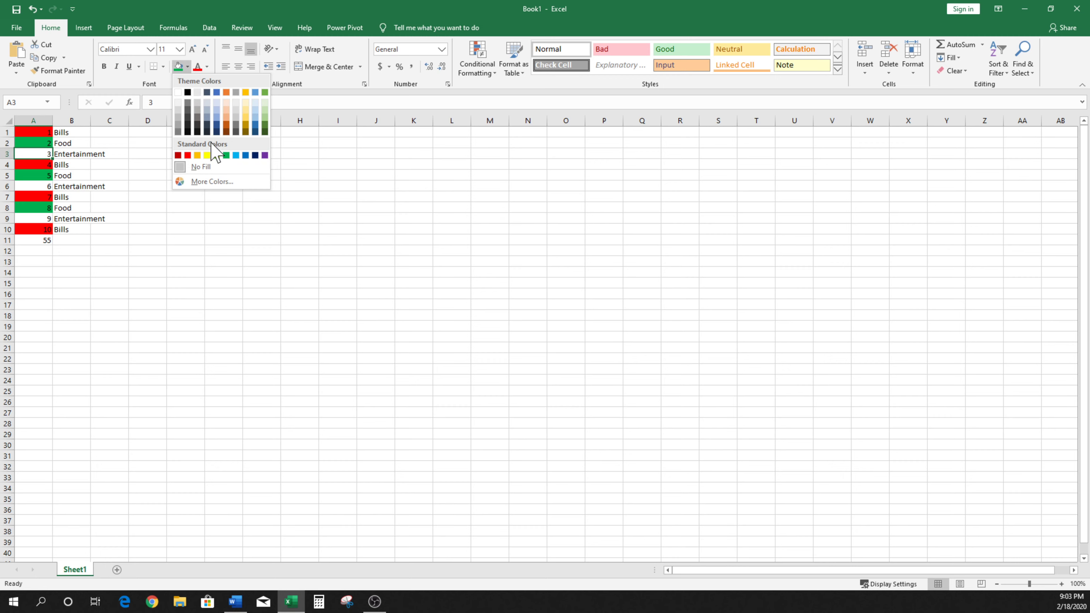
click(207, 155)
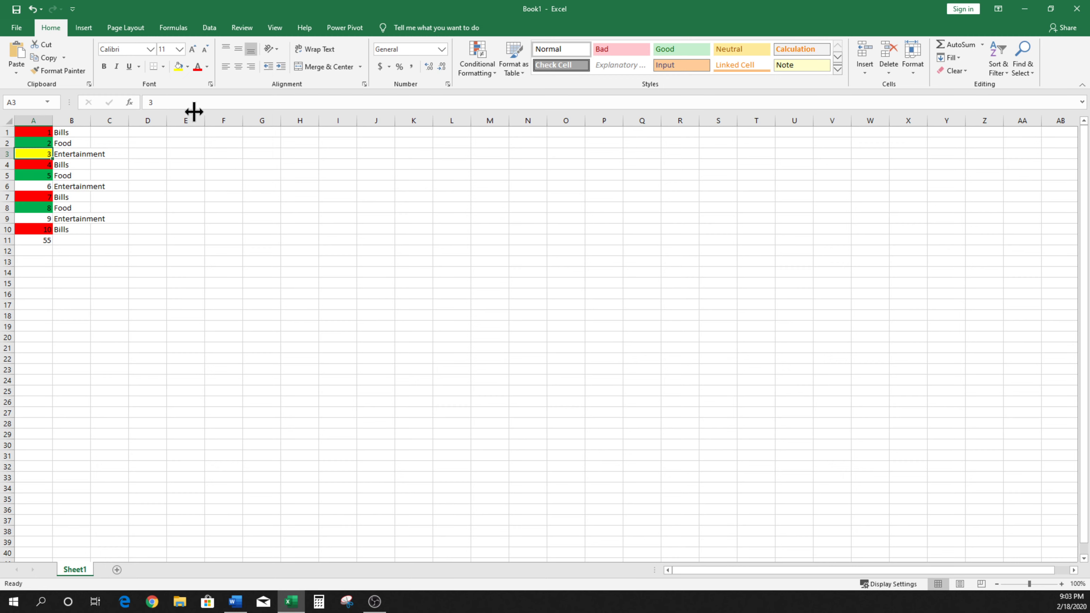
click(46, 186)
click(178, 67)
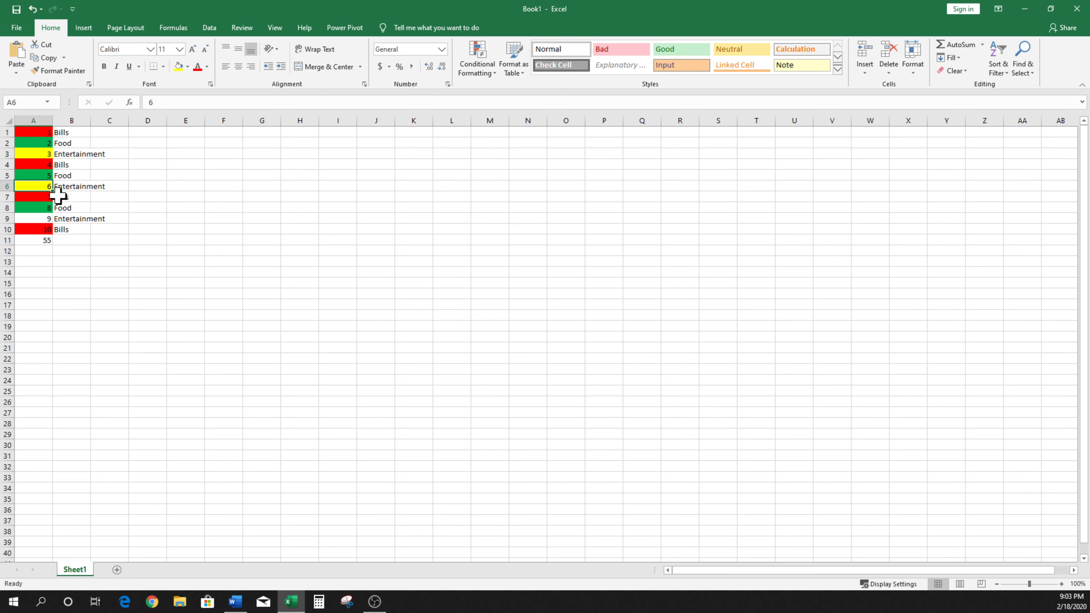
click(40, 220)
click(179, 67)
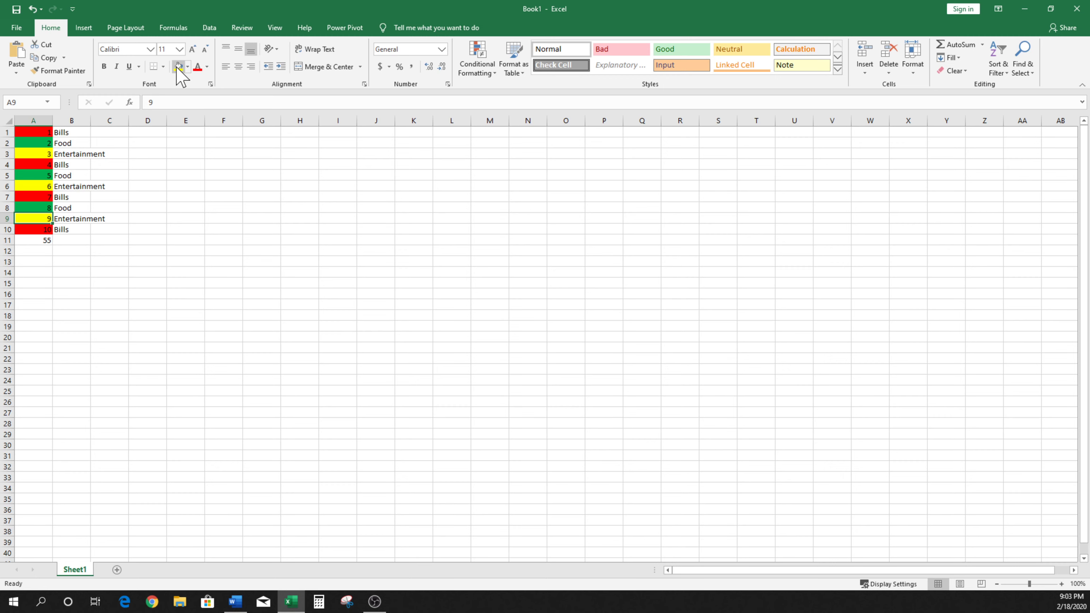
click(83, 251)
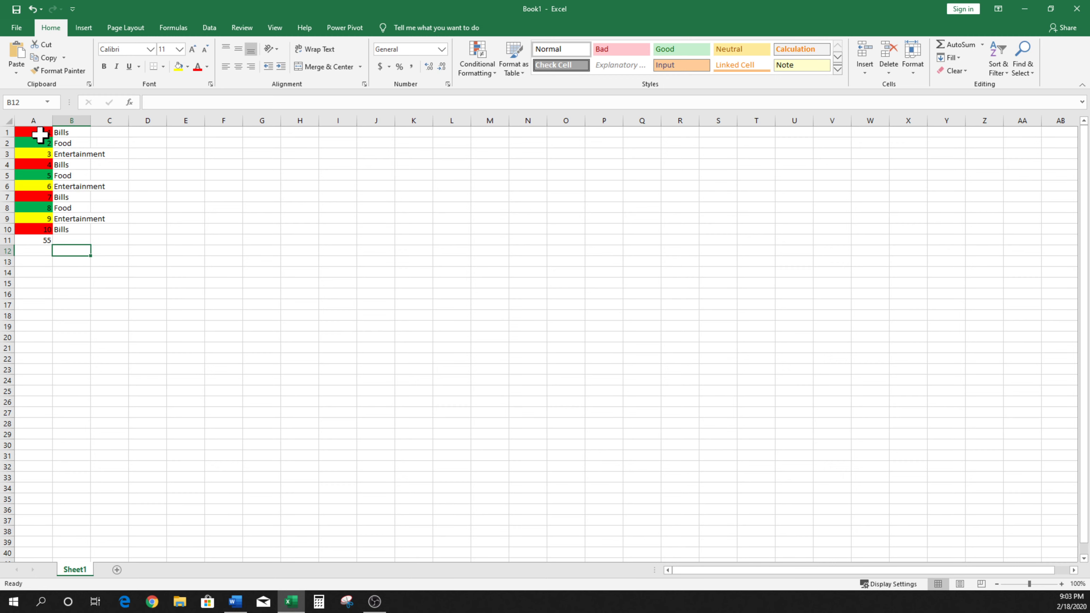
- Select A1:A10 to check its total, then add two blank sheets, Sheet2 and Sheet3
drag(37, 131, 41, 229)
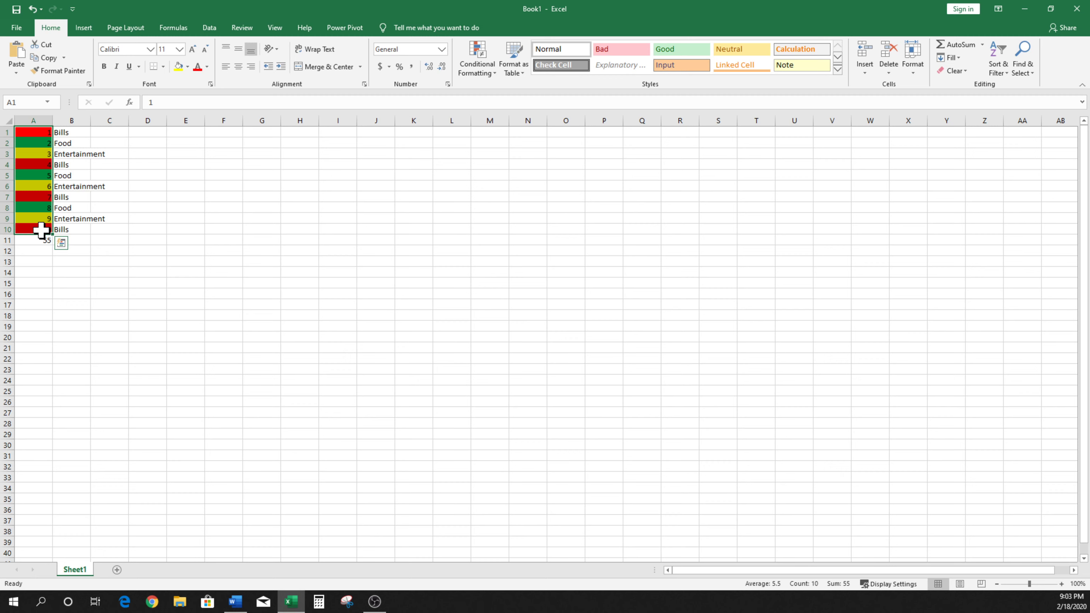
click(139, 218)
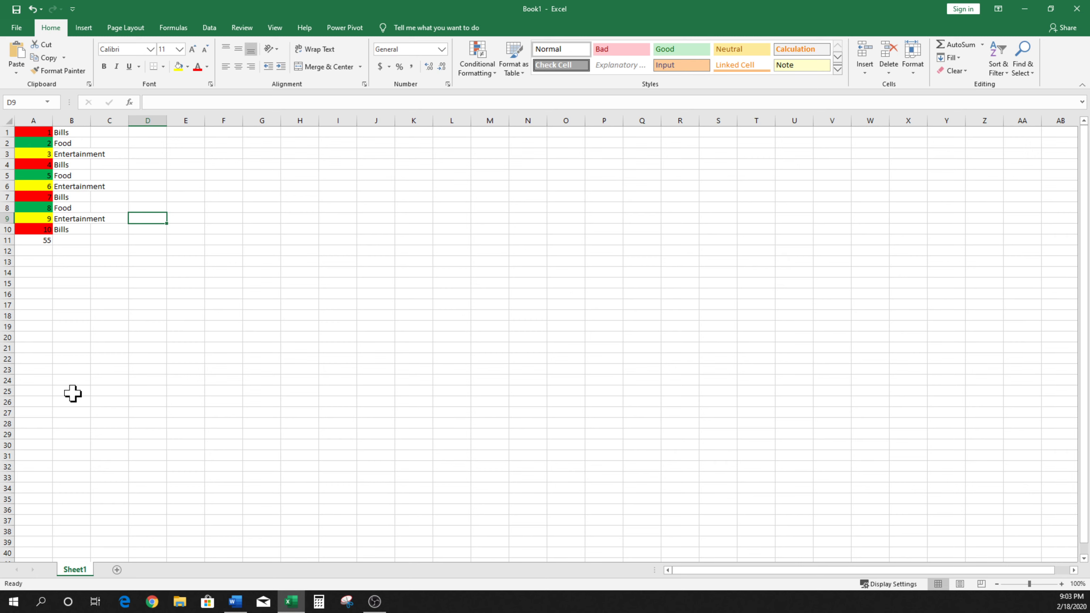
click(149, 251)
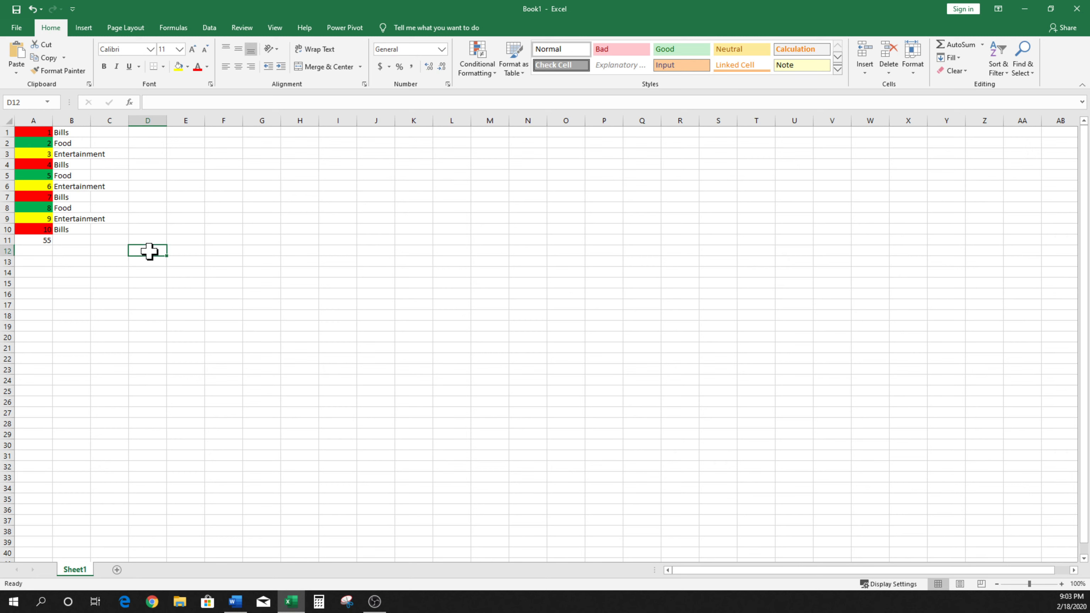
click(146, 239)
click(116, 570)
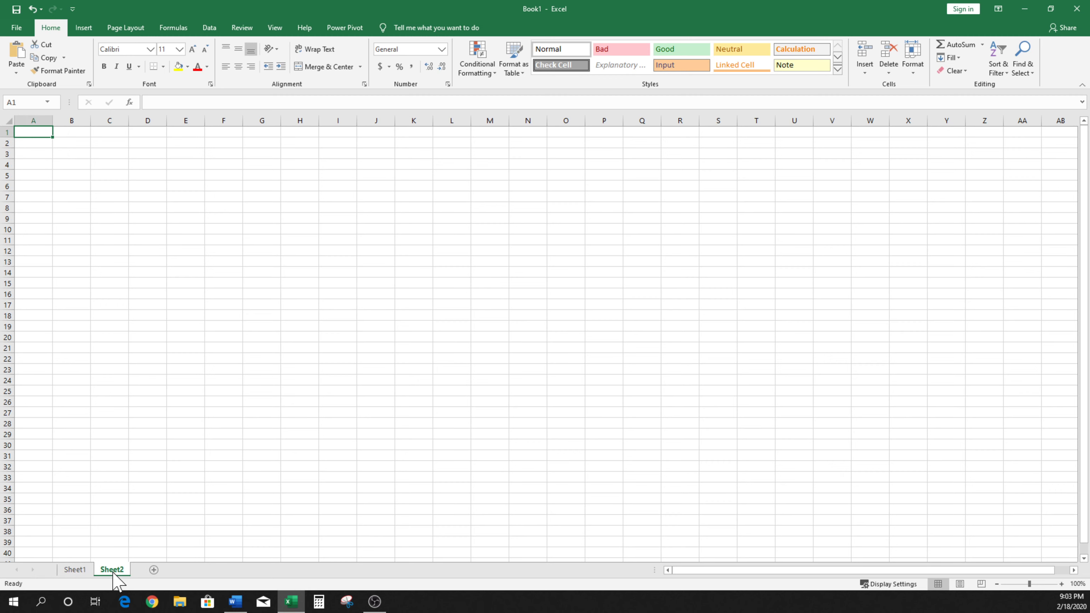
click(153, 570)
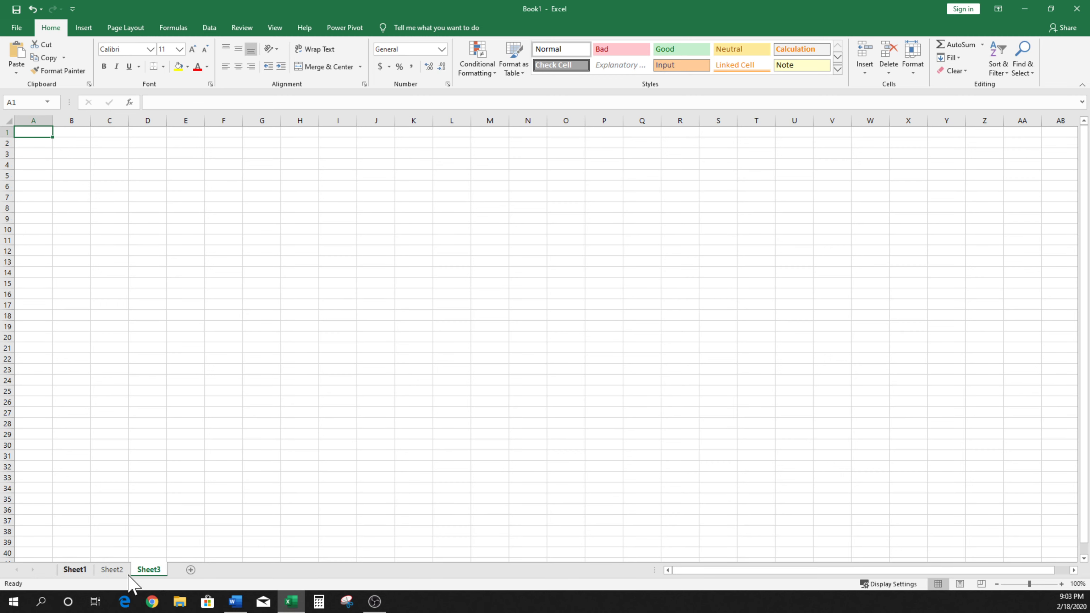